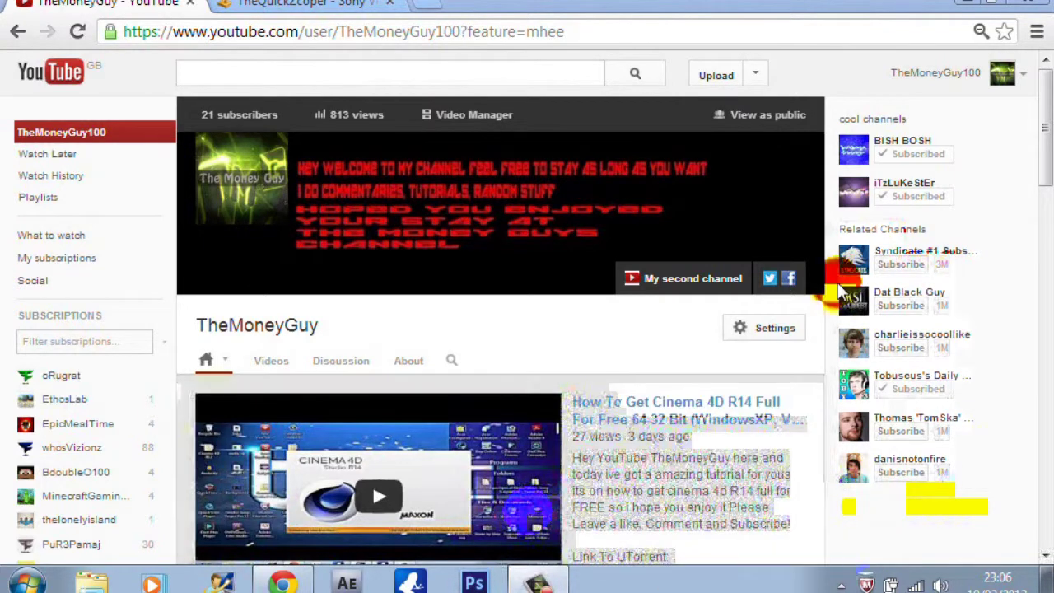
Switch from the YouTube channel to the GameFront download page for Sony Vegas 11.zip (140.84 MB).
mouse_move(659, 383)
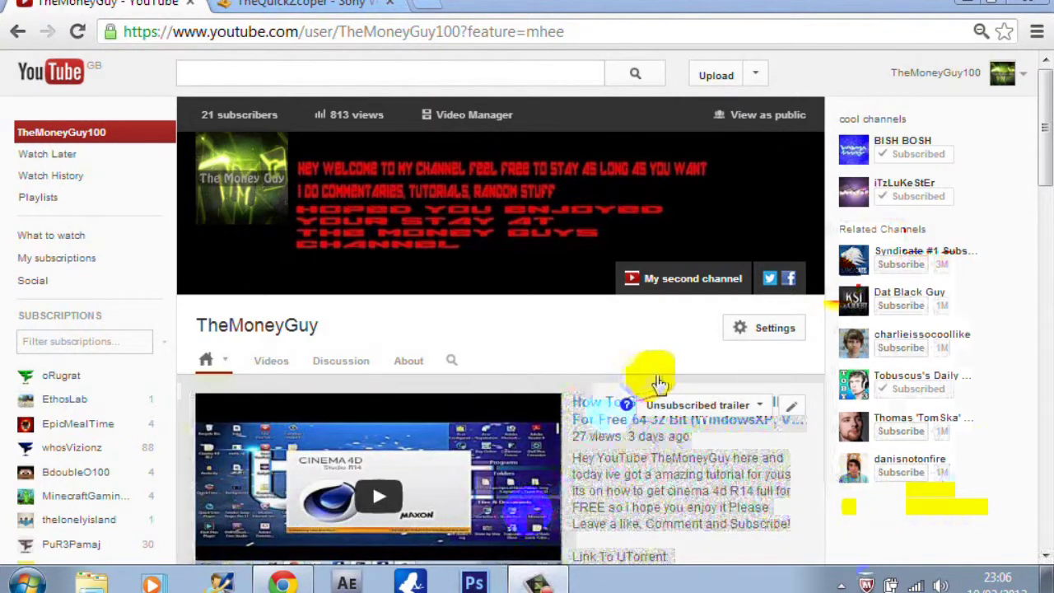
left_click(764, 333)
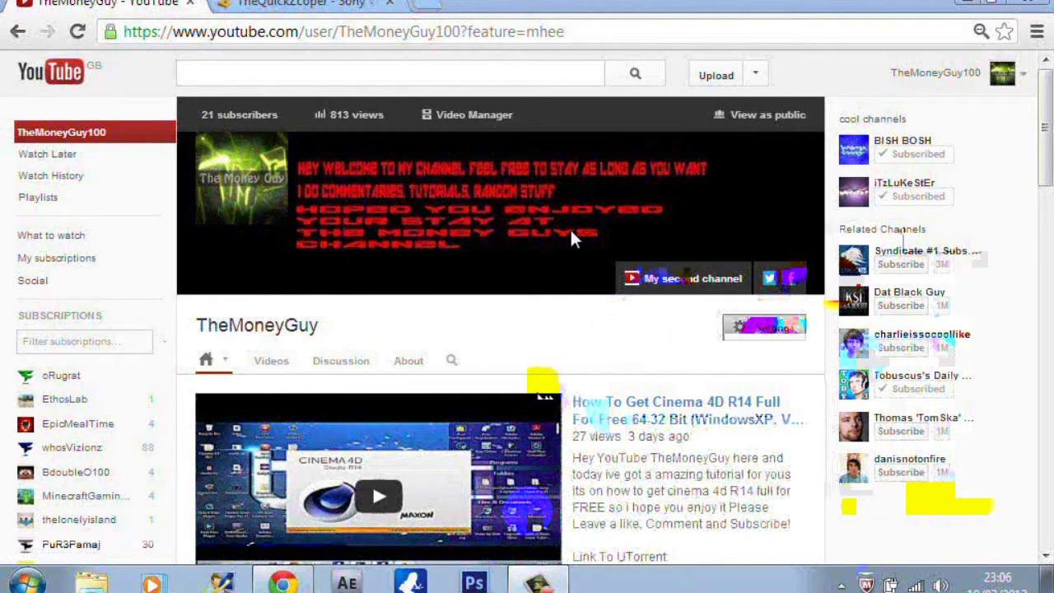
left_click(312, 323)
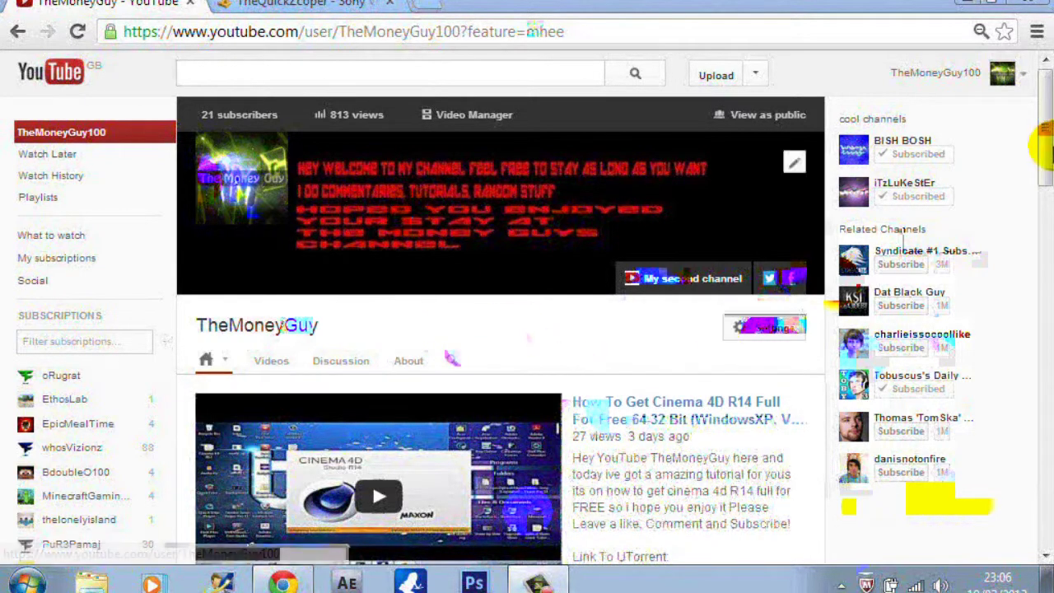
scroll(1042, 145, "down", 3)
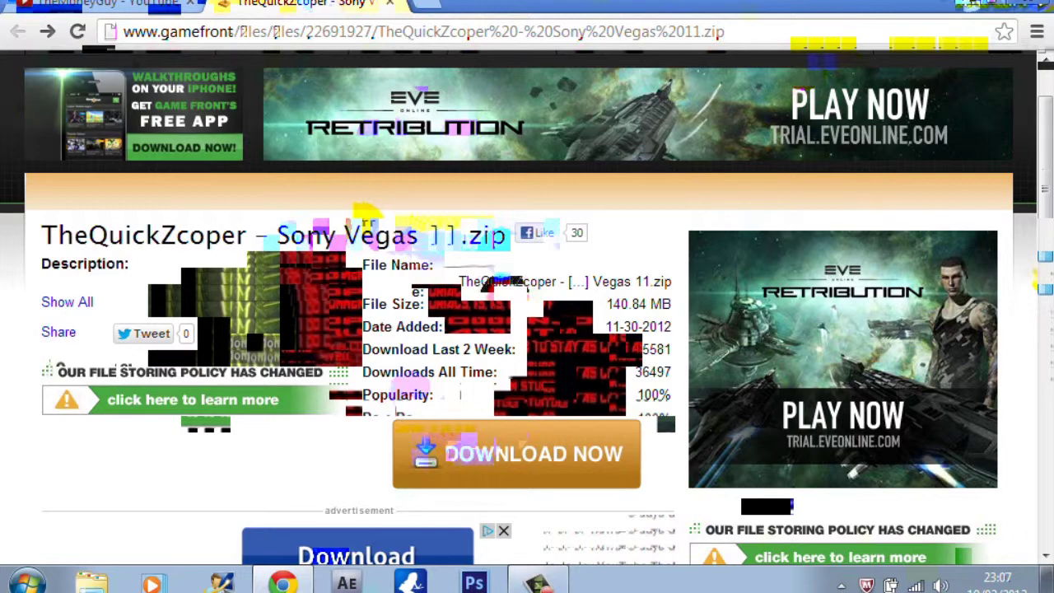
Minimize Chrome and open TheQuickZcoper - Sony Vegas 11.zip from the desktop in WinRAR.
left_click(973, 5)
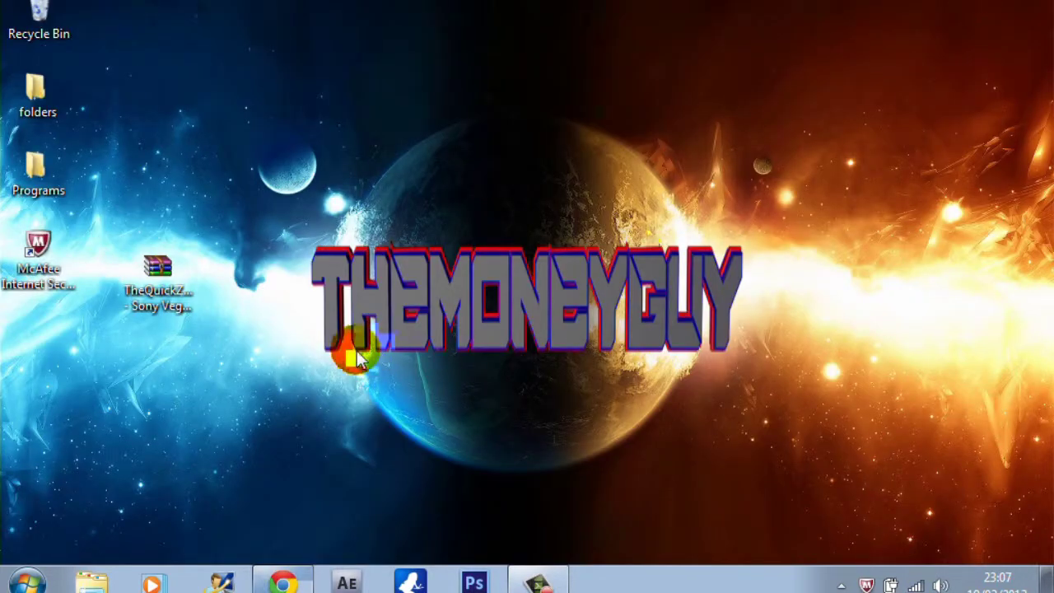
mouse_move(158, 272)
left_mouse_down()
mouse_move(161, 222)
mouse_move(159, 265)
left_mouse_up()
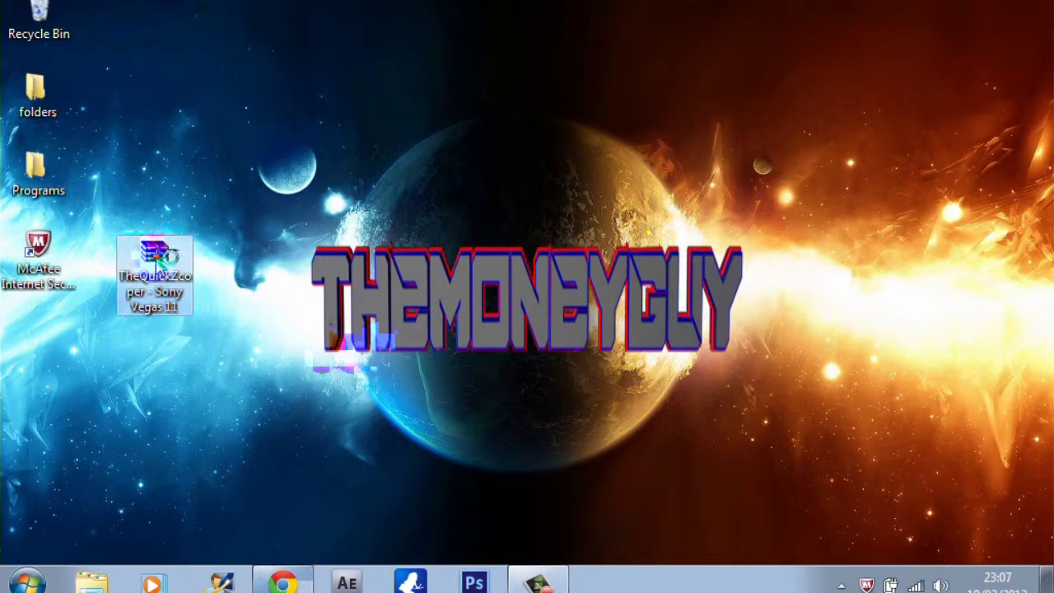
left_click(156, 260)
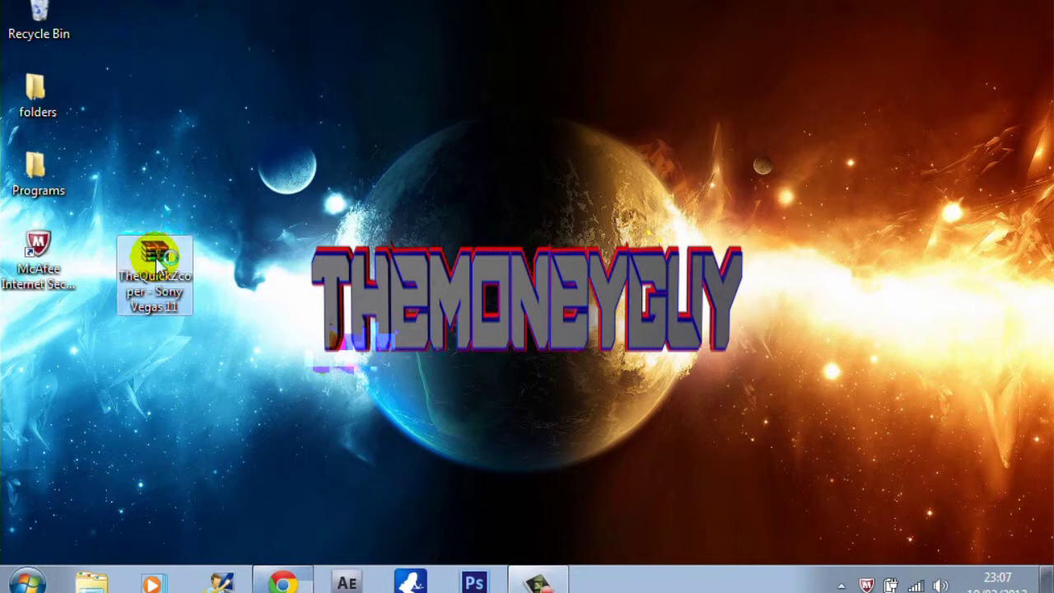
double_click(158, 261)
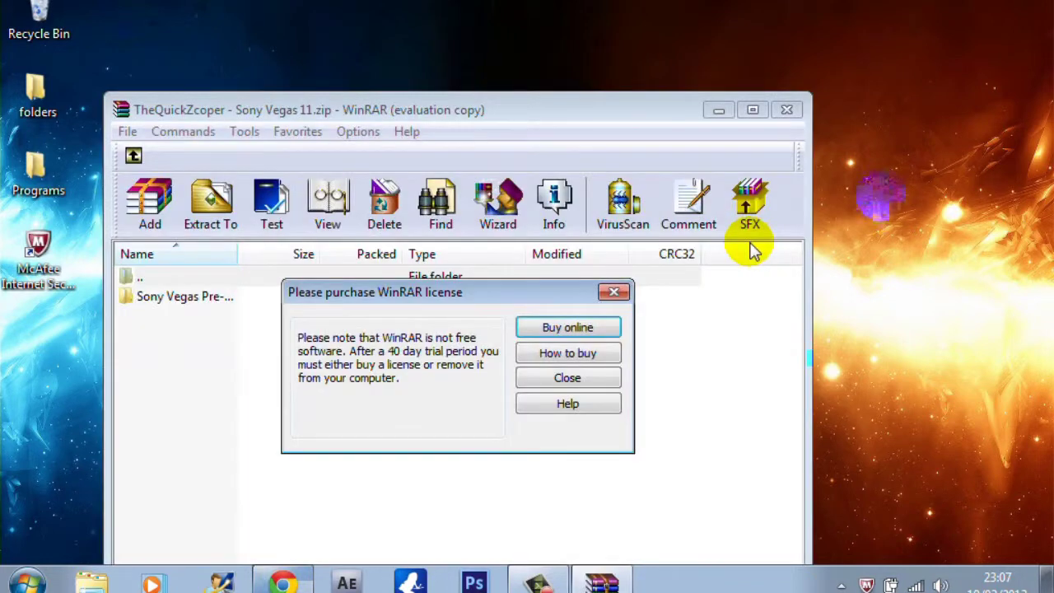
Run Sony Vegas Pro 11 SetUp.exe from the archive's Sony Vegas folder, then close WinRAR.
left_click(618, 292)
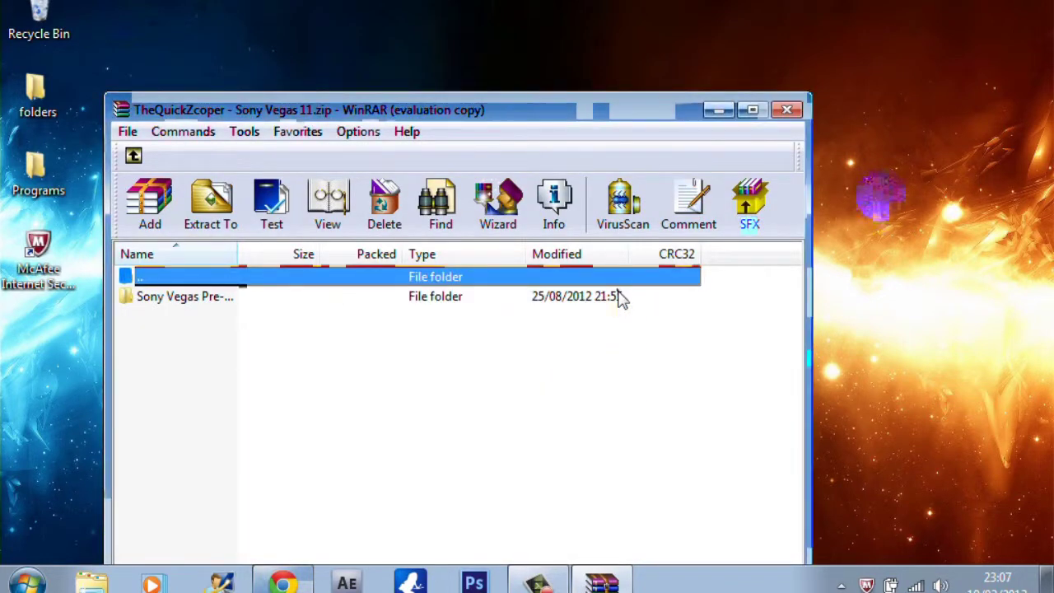
double_click(374, 298)
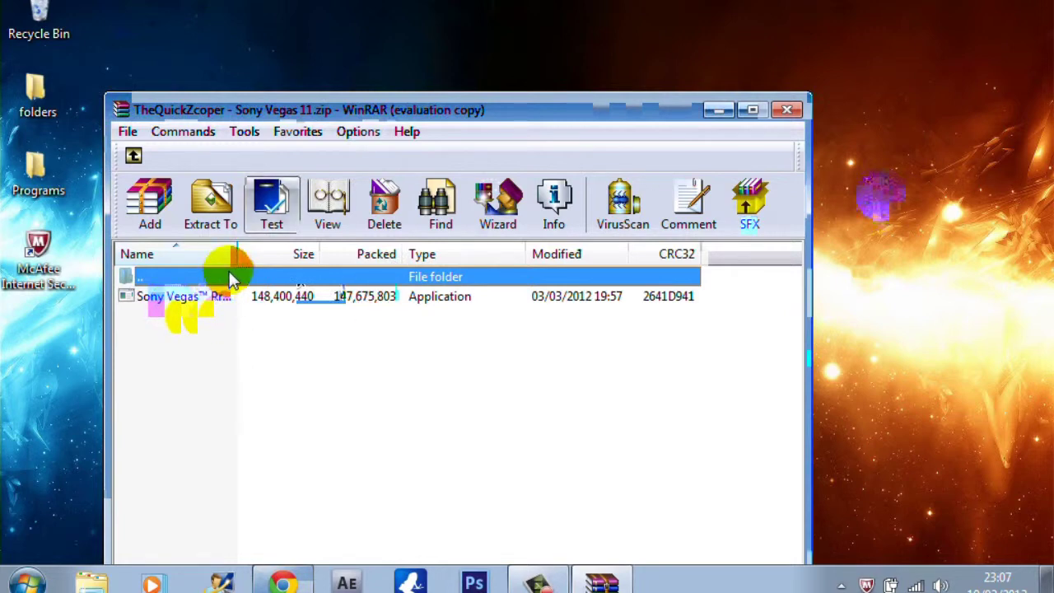
left_click(133, 155)
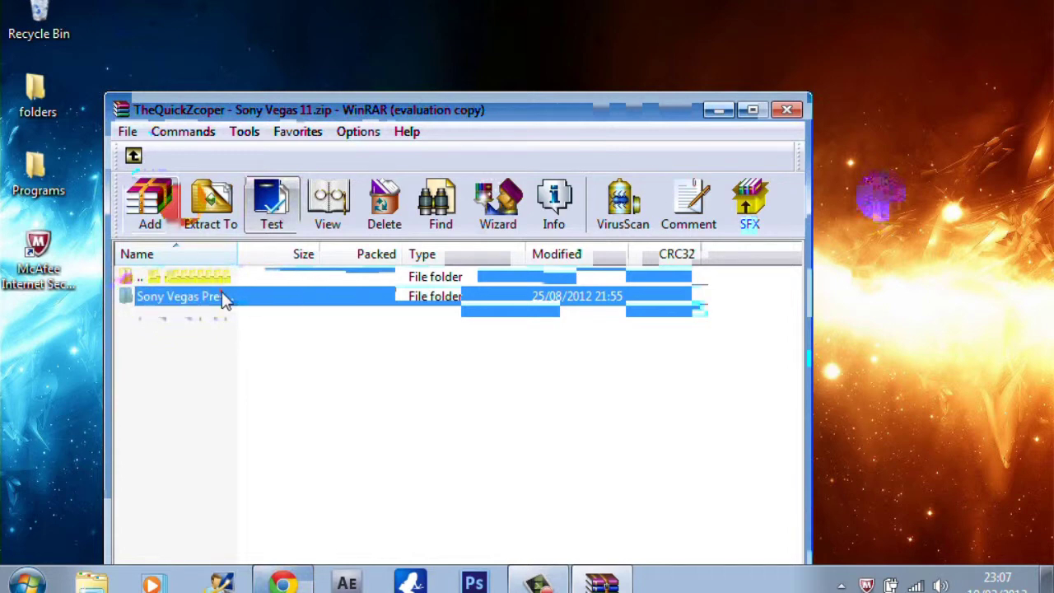
double_click(224, 299)
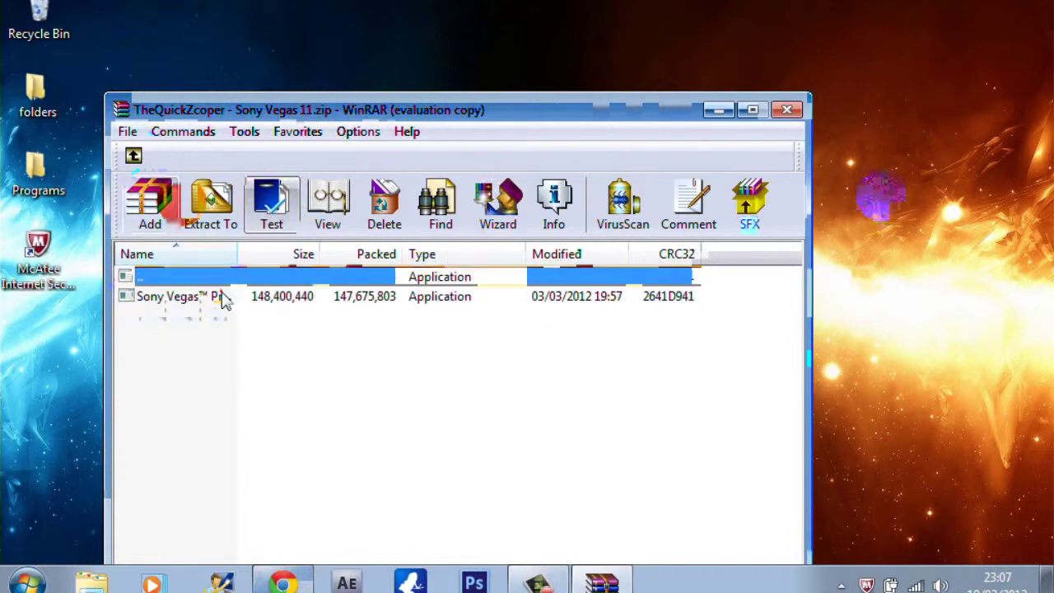
double_click(169, 303)
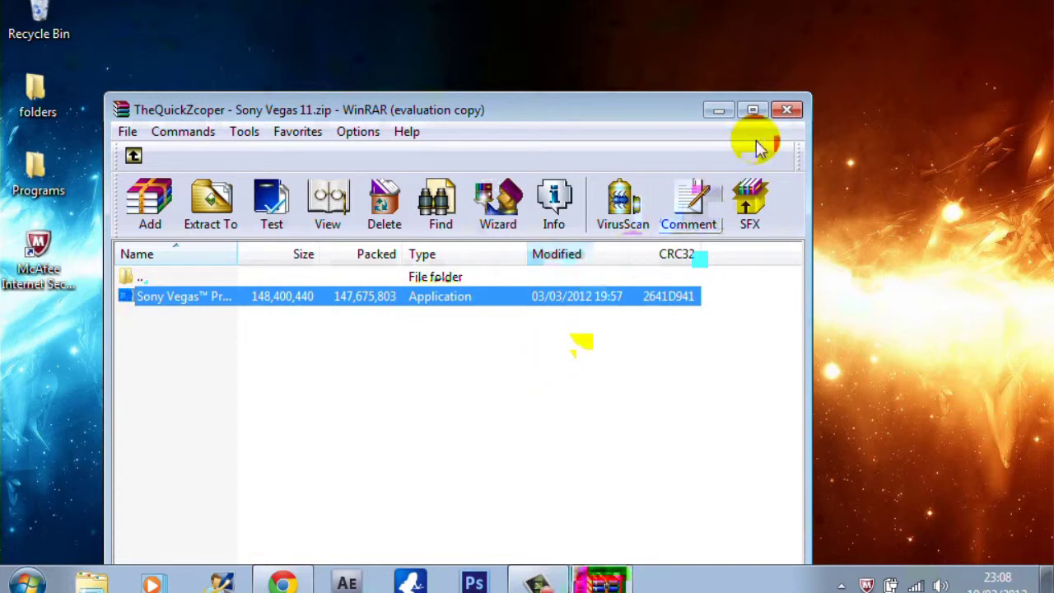
left_click(786, 110)
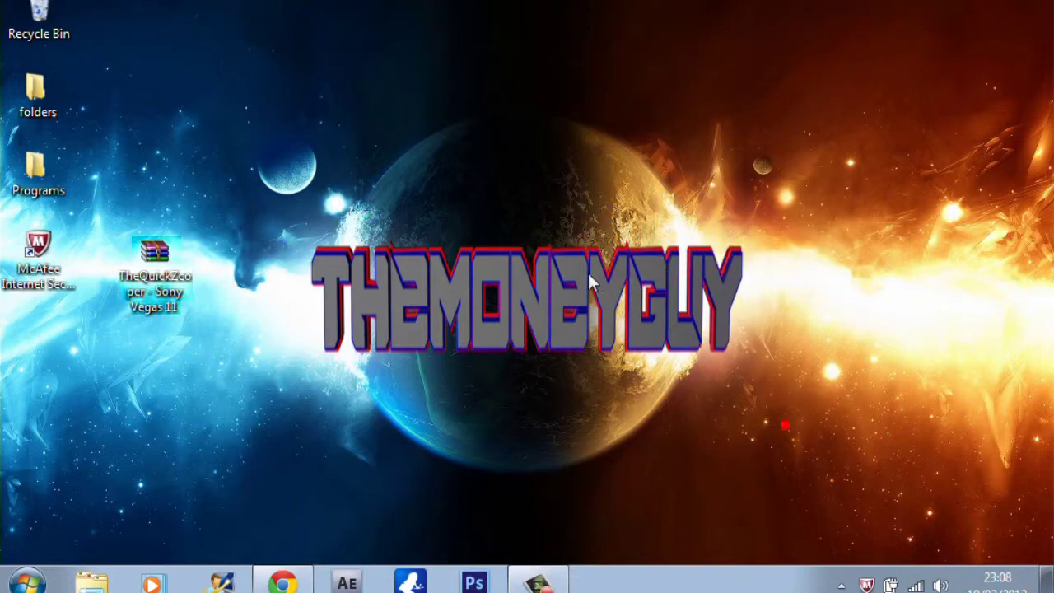
Select the Sony Vegas 11 archive on the desktop, keeping its original name when renaming.
left_click_drag(785, 423, 373, 127)
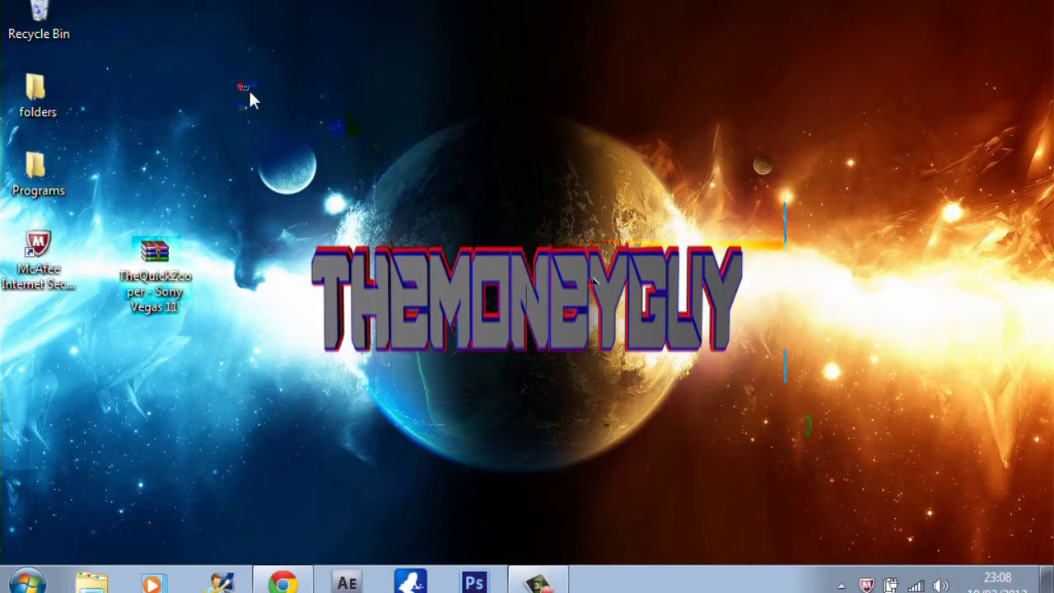
left_click_drag(250, 92, 552, 305)
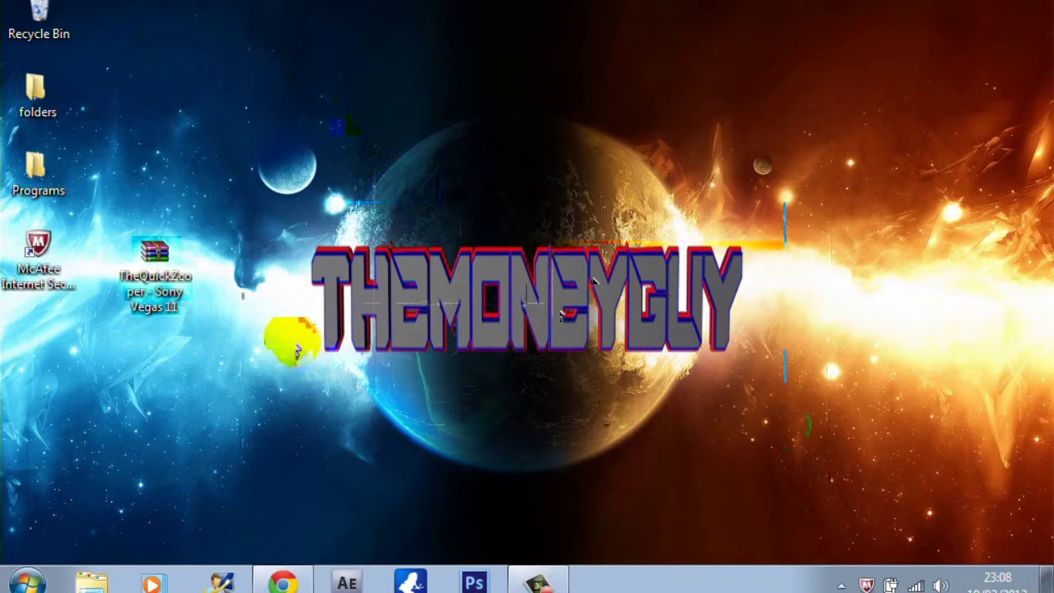
left_click(176, 280)
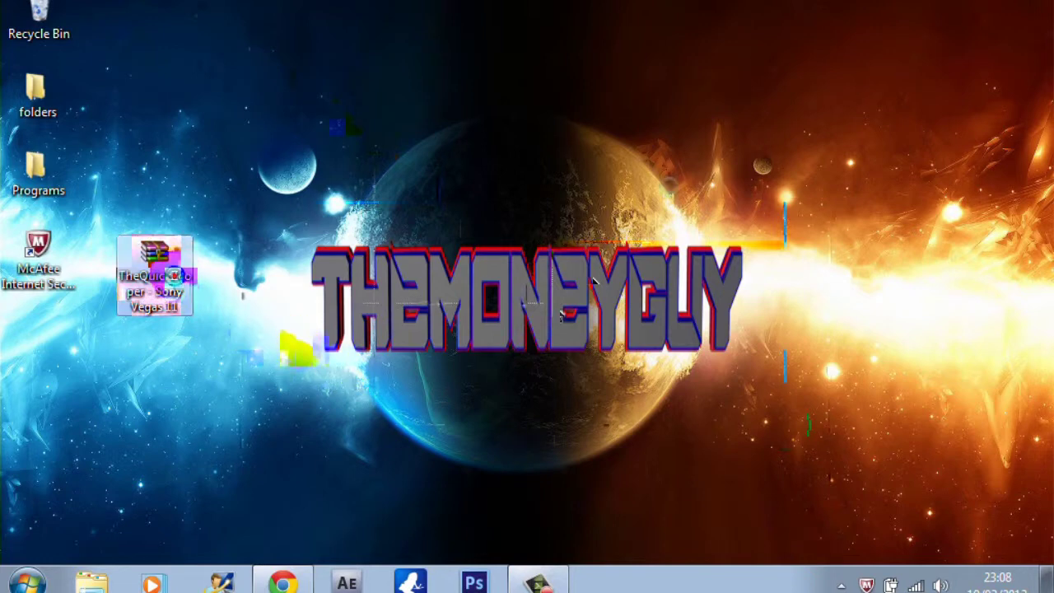
left_click(175, 277)
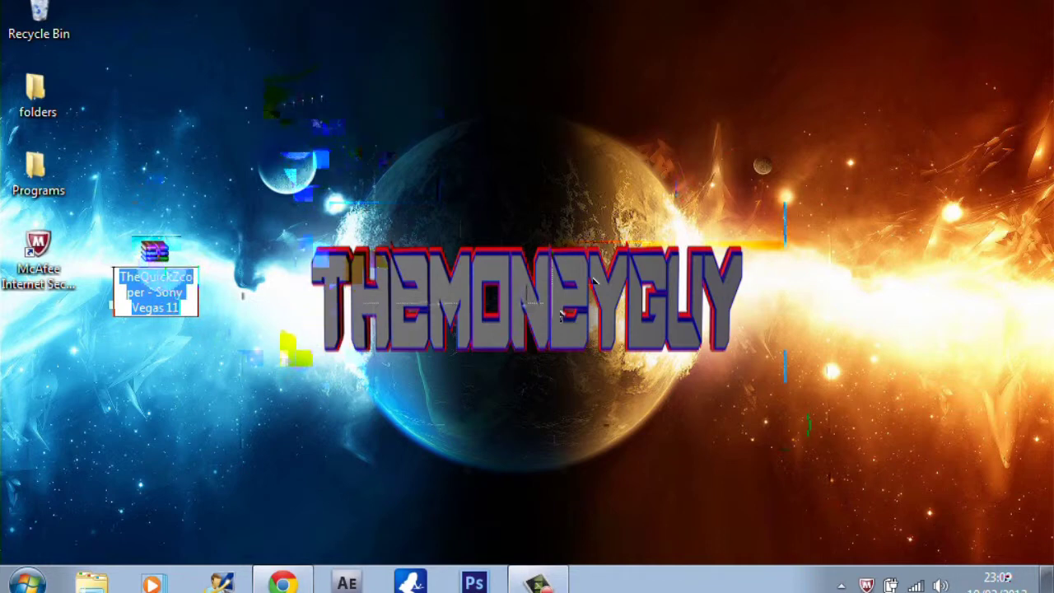
key("Return")
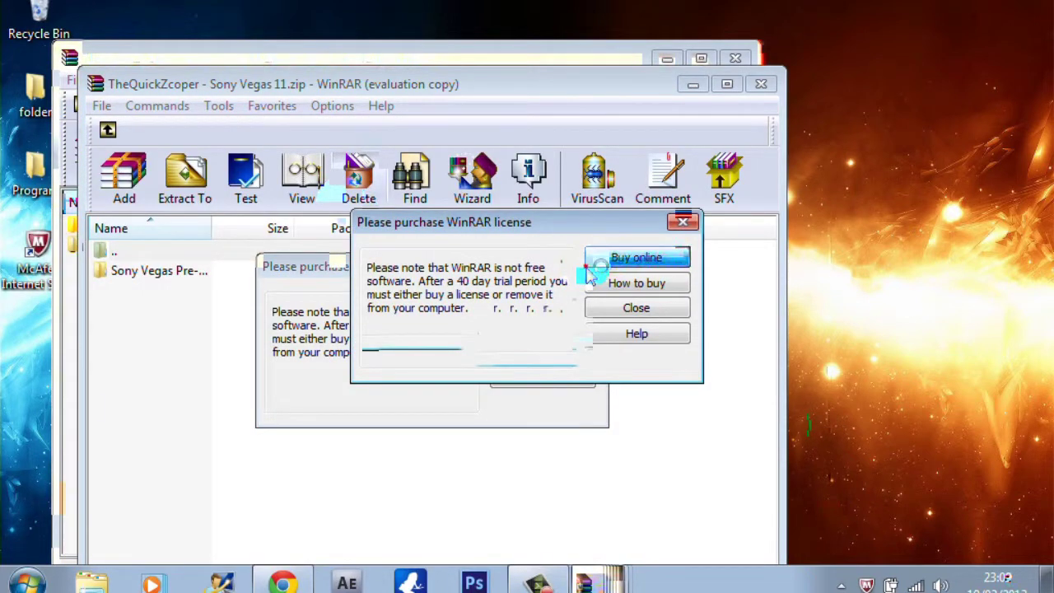
Dismiss both WinRAR license reminders and close the duplicate archive window.
left_click(682, 222)
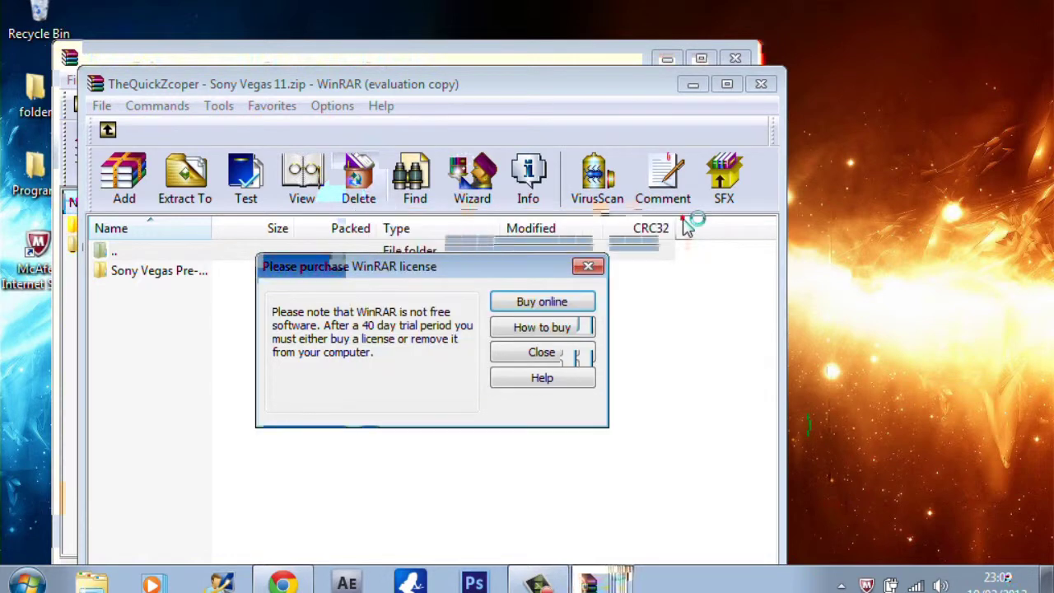
left_click(588, 266)
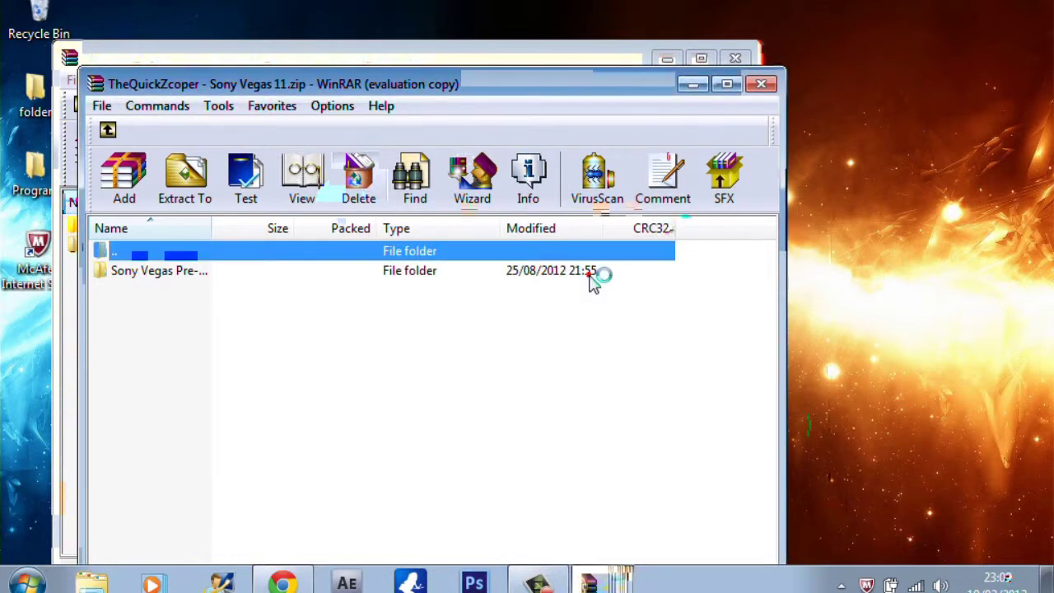
left_click(769, 93)
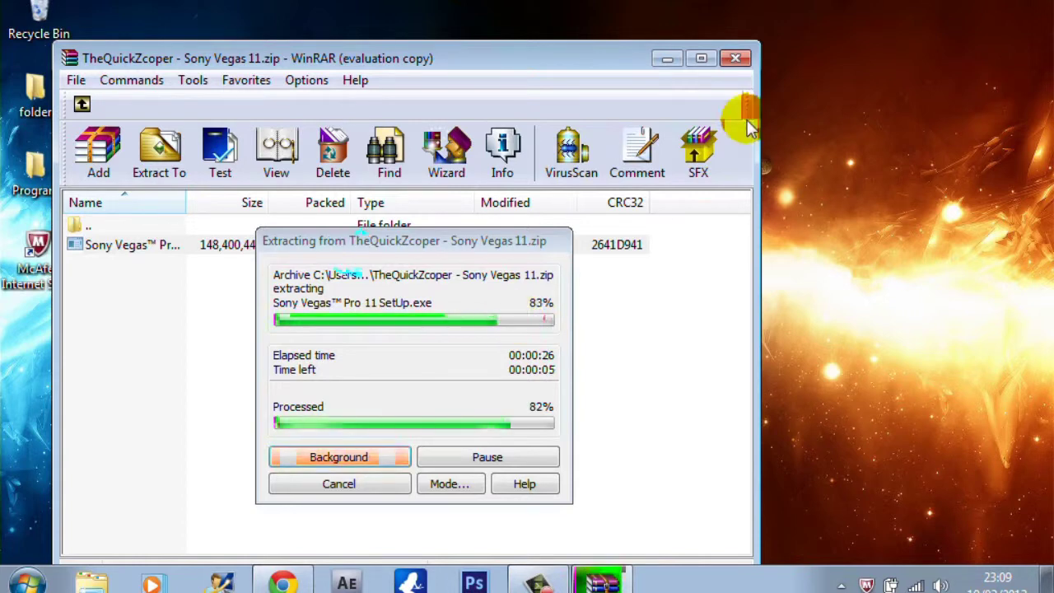
Cancel the repeated setup file extraction and close the Sony Vegas 11 archive.
left_click(356, 482)
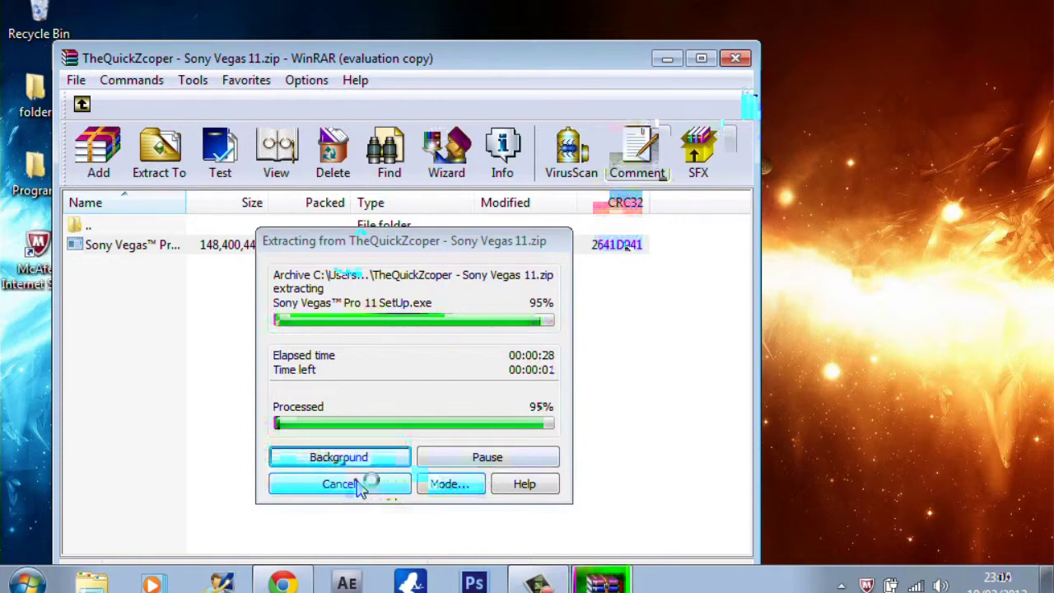
left_click(357, 482)
left_click(358, 484)
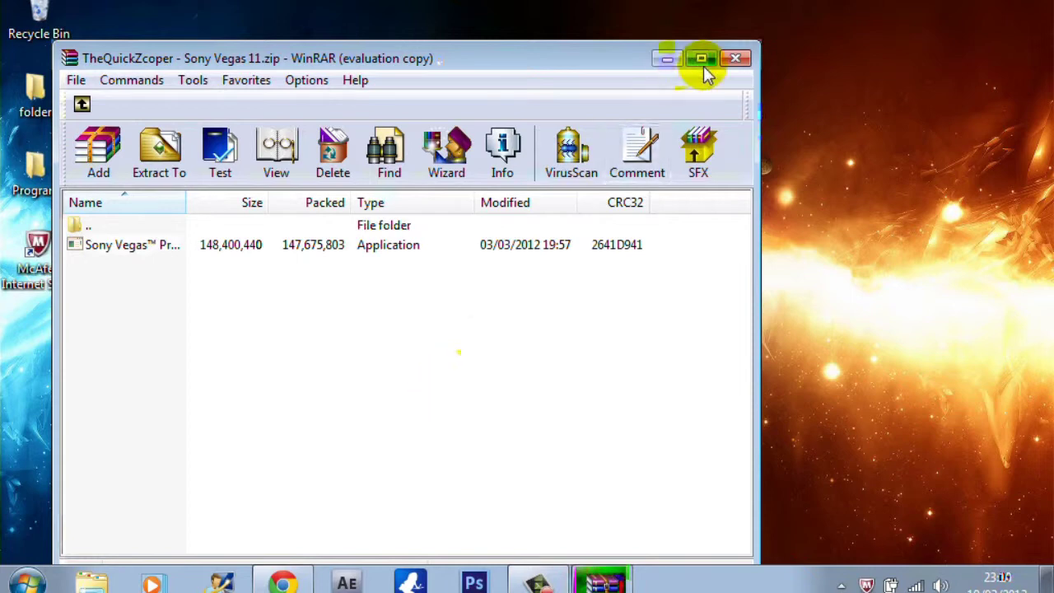
left_click(735, 59)
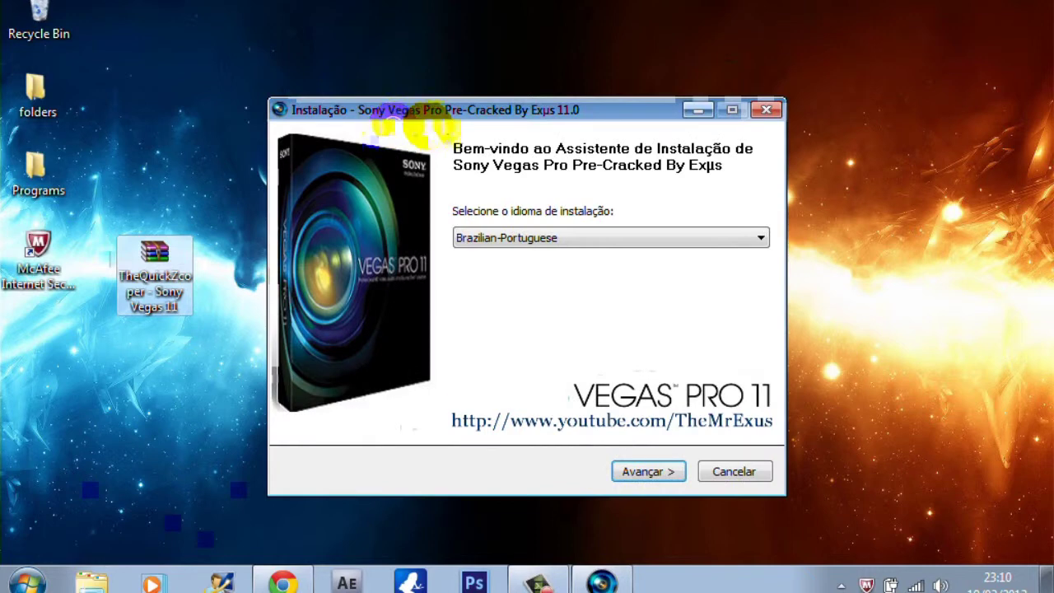
Switch the installer language to English and continue past language selection.
left_click(554, 241)
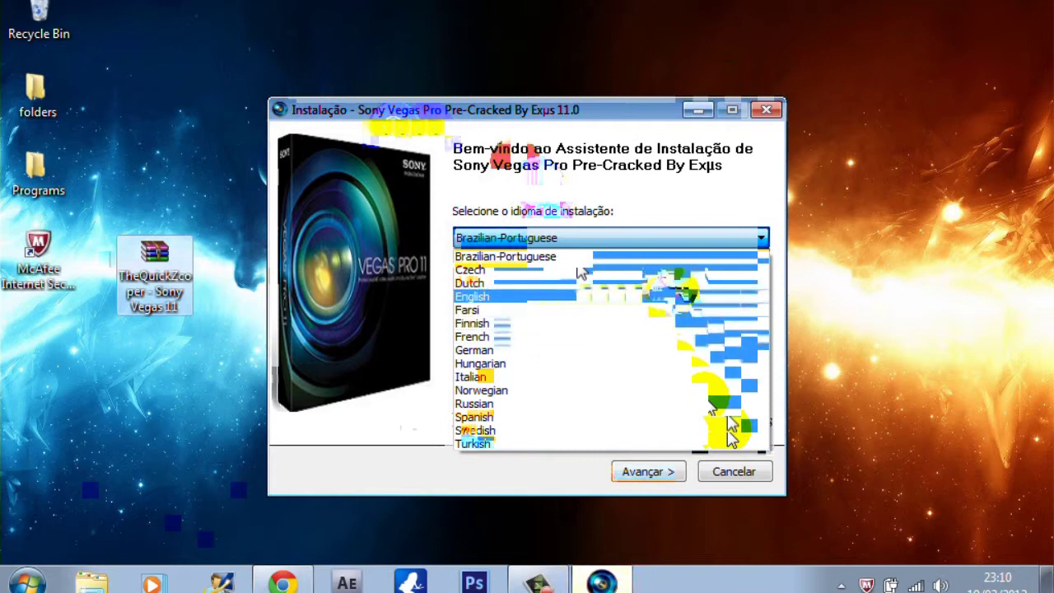
left_click(581, 297)
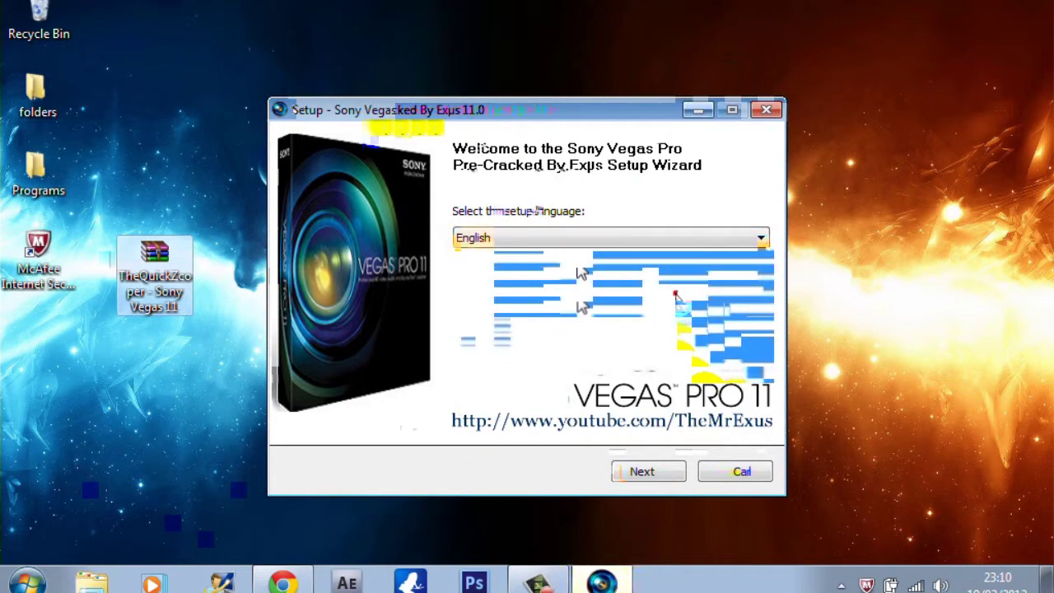
left_click(665, 471)
left_click(657, 473)
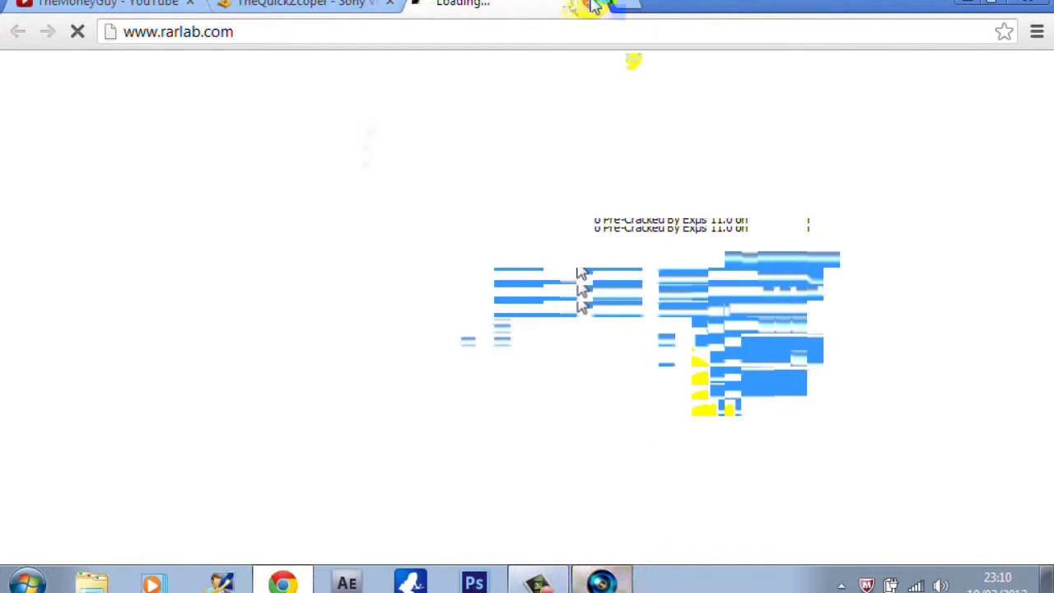
Close the rarlab.com page, hide Chrome, and advance through Welcome and Readme to start installing.
left_click(590, 3)
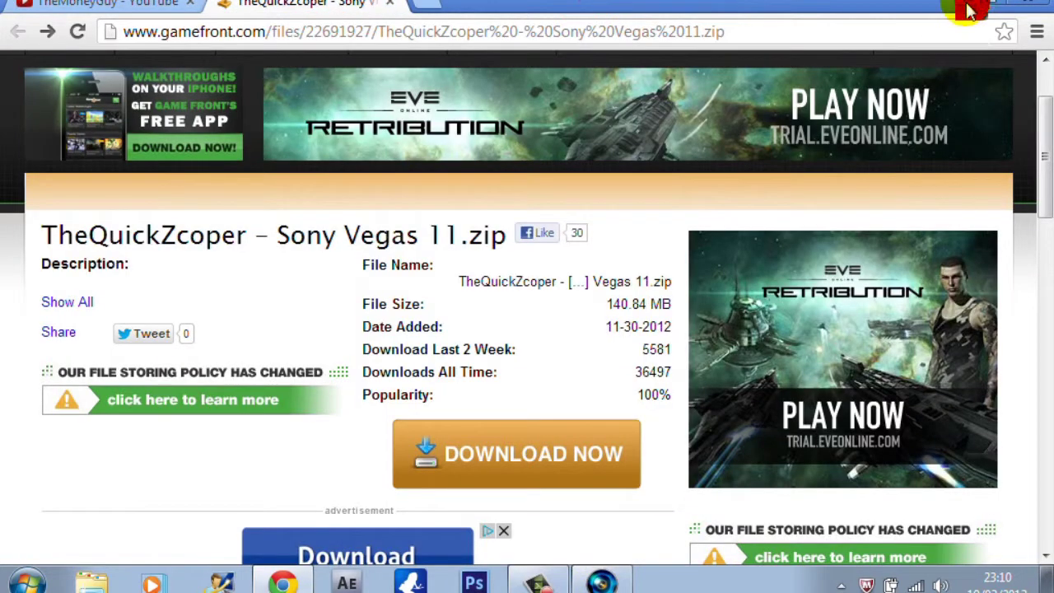
left_click(968, 5)
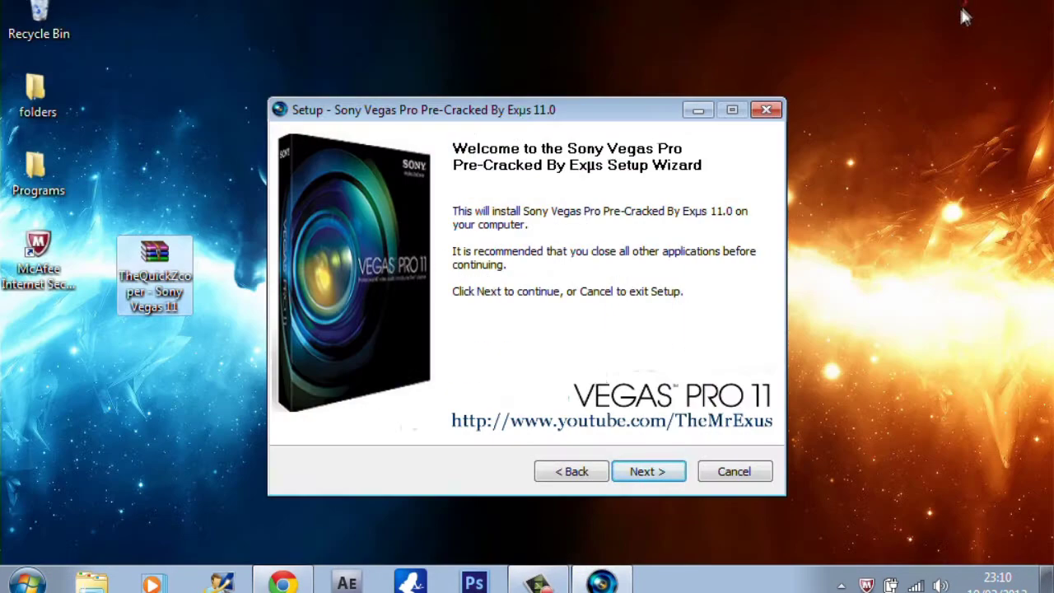
left_click(650, 469)
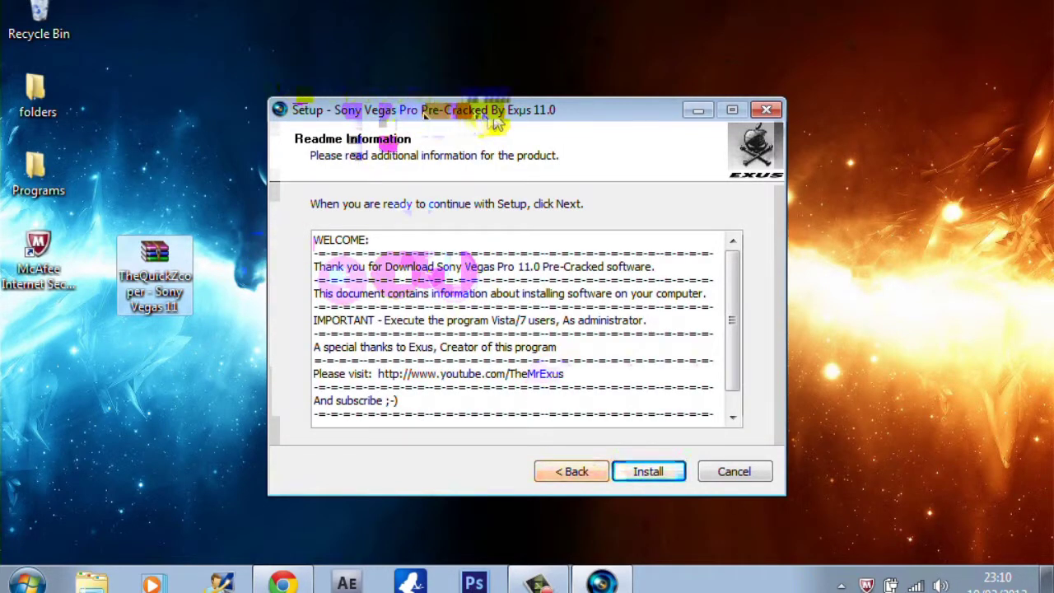
left_click(640, 469)
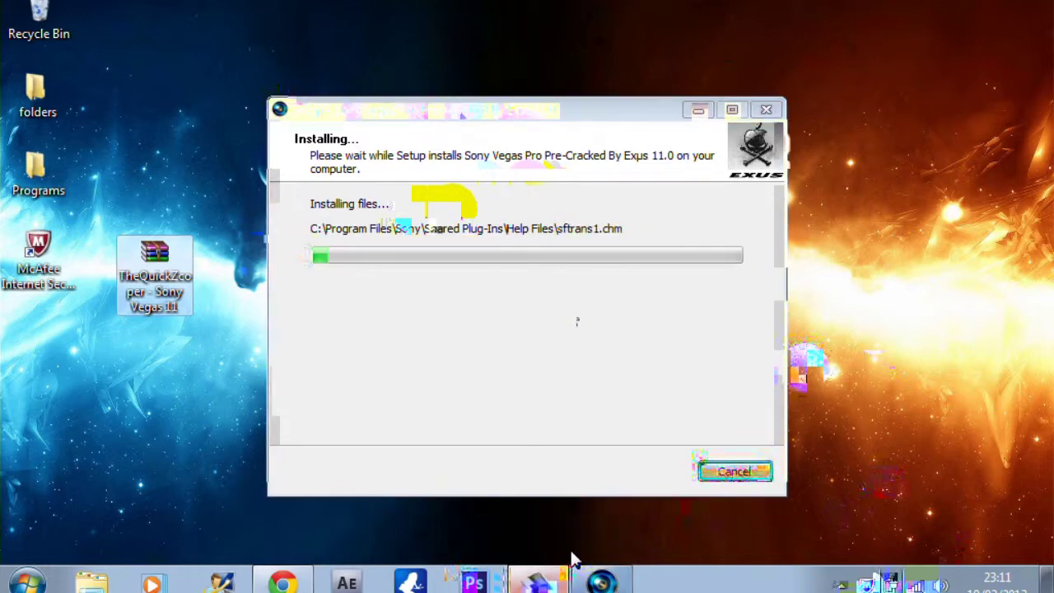
Let Setup copy files until the completion page appears, with Vegas Pro 11.0 and YouTube desktop shortcuts added.
left_click(967, 478)
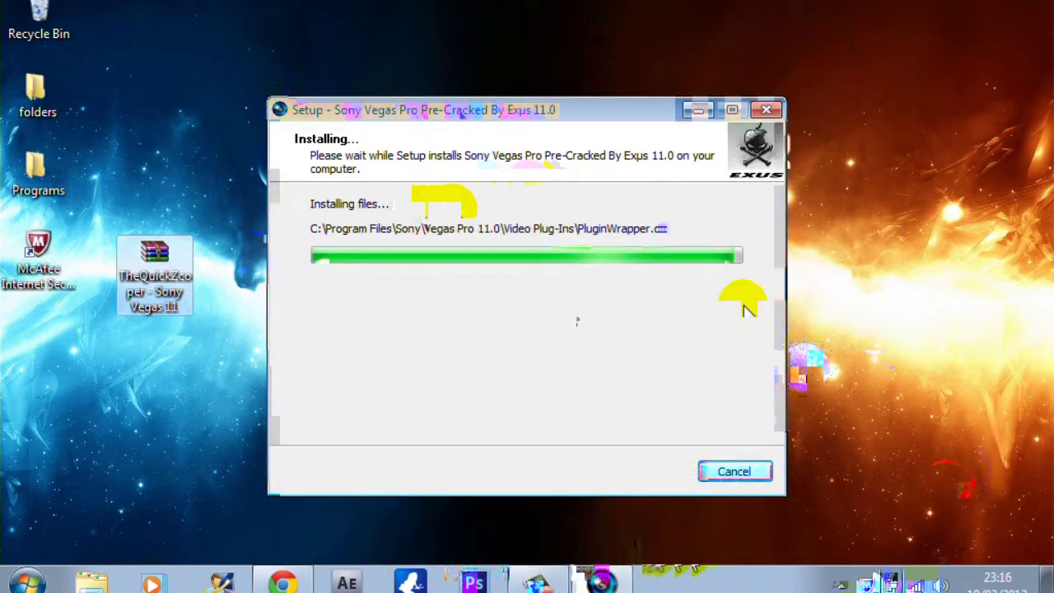
left_click(499, 237)
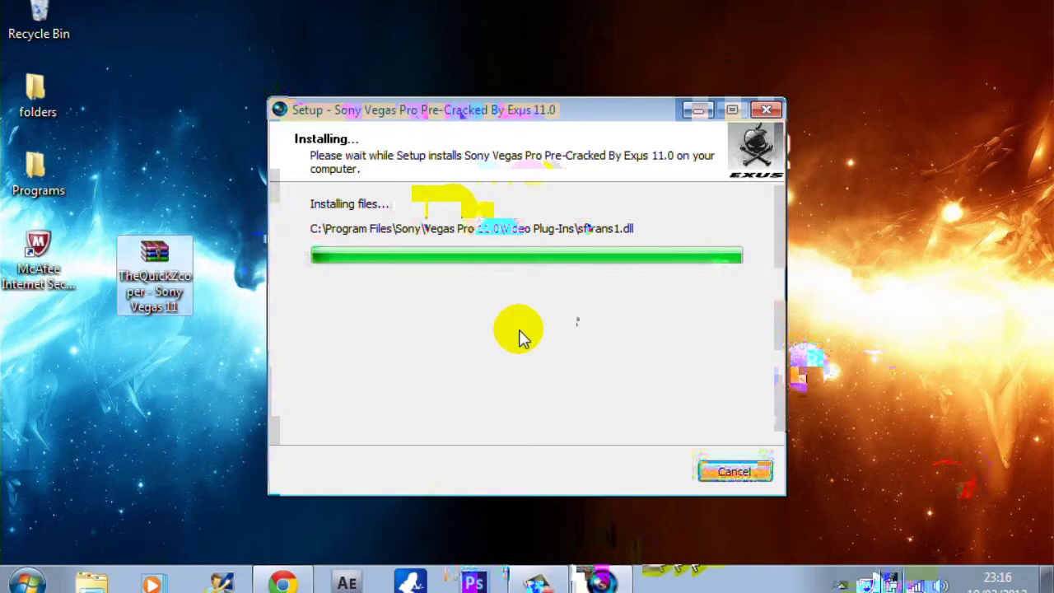
left_click(567, 246)
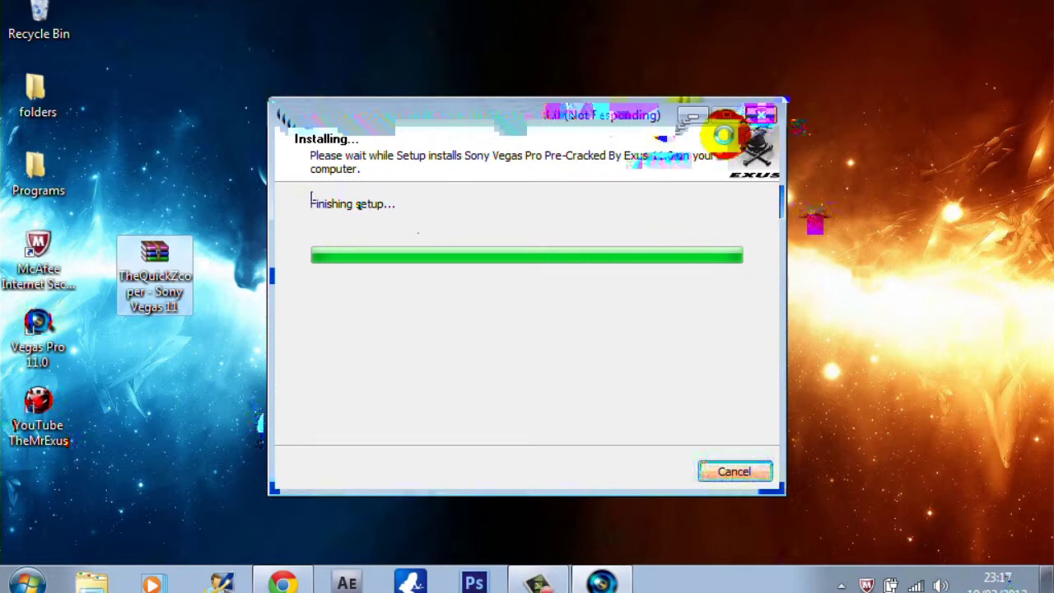
left_click(717, 115)
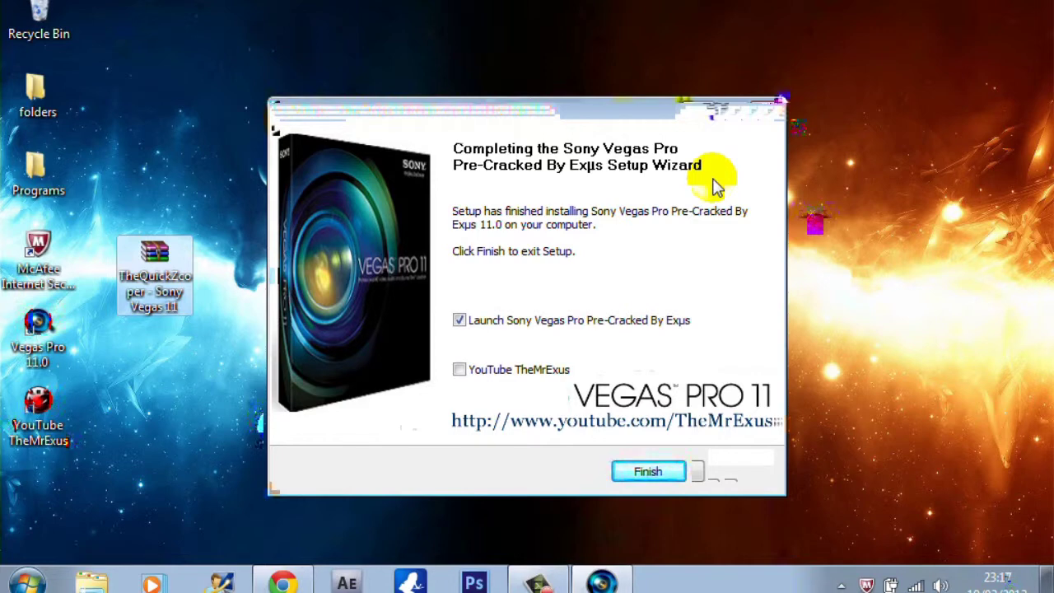
Uncheck Launch Sony Vegas Pro and click Finish to close Setup.
left_click(460, 325)
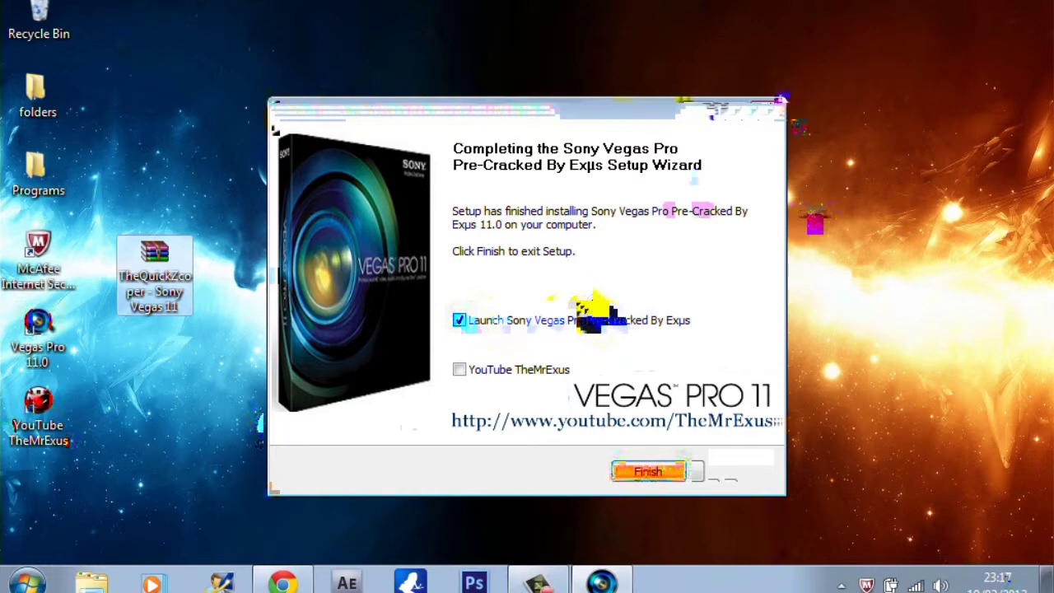
left_click(640, 475)
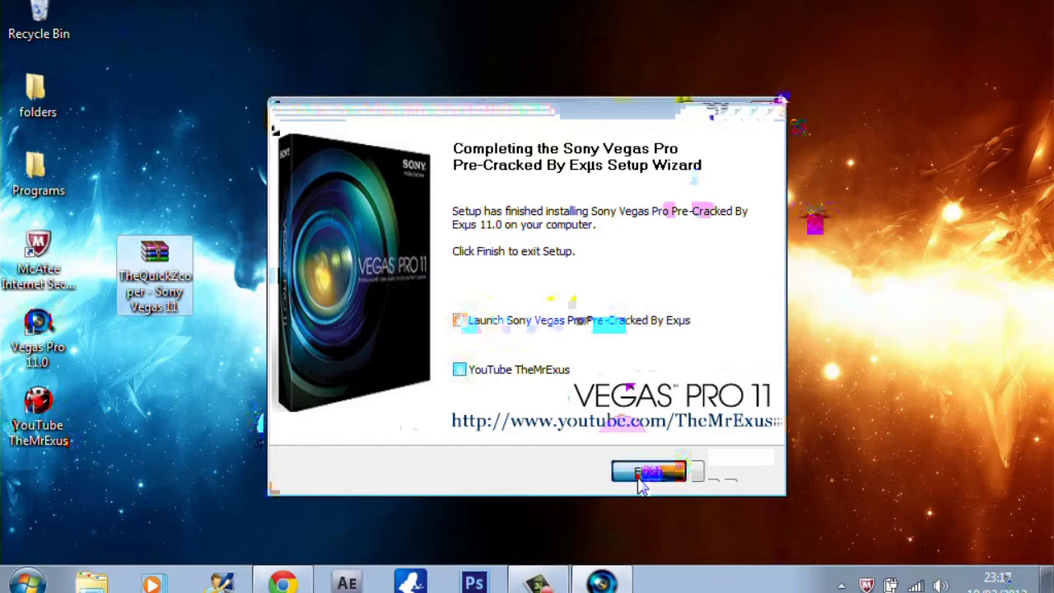
left_click(637, 481)
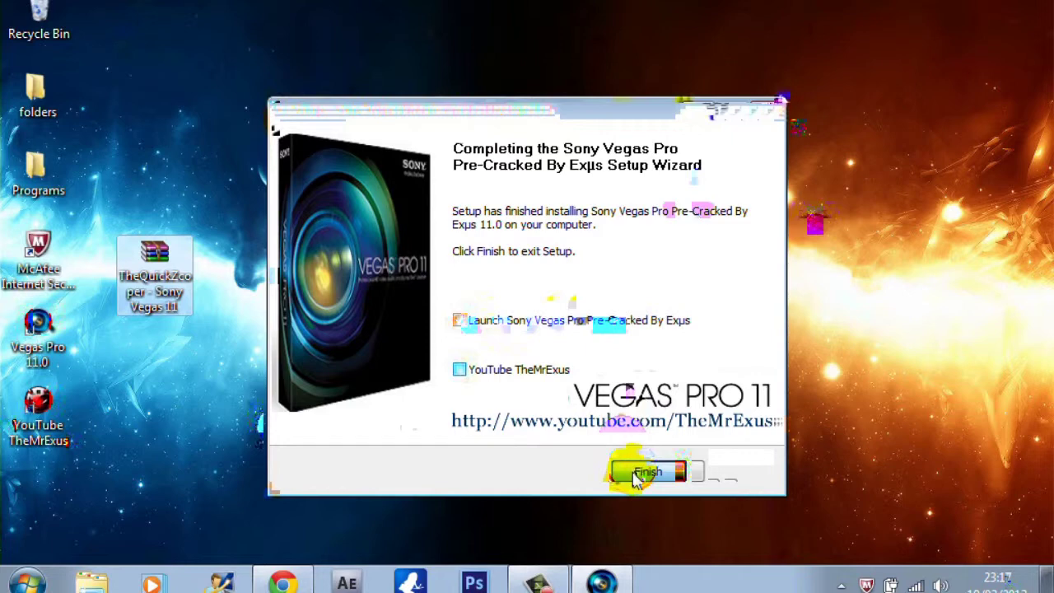
left_click(636, 476)
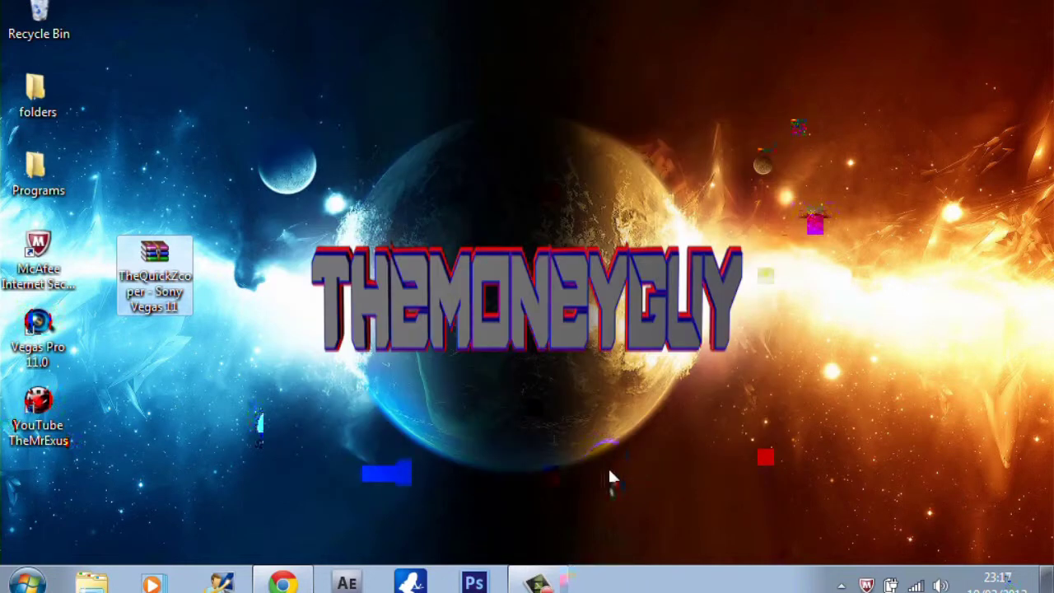
Delete the YouTube shortcut from the desktop.
left_click(47, 420)
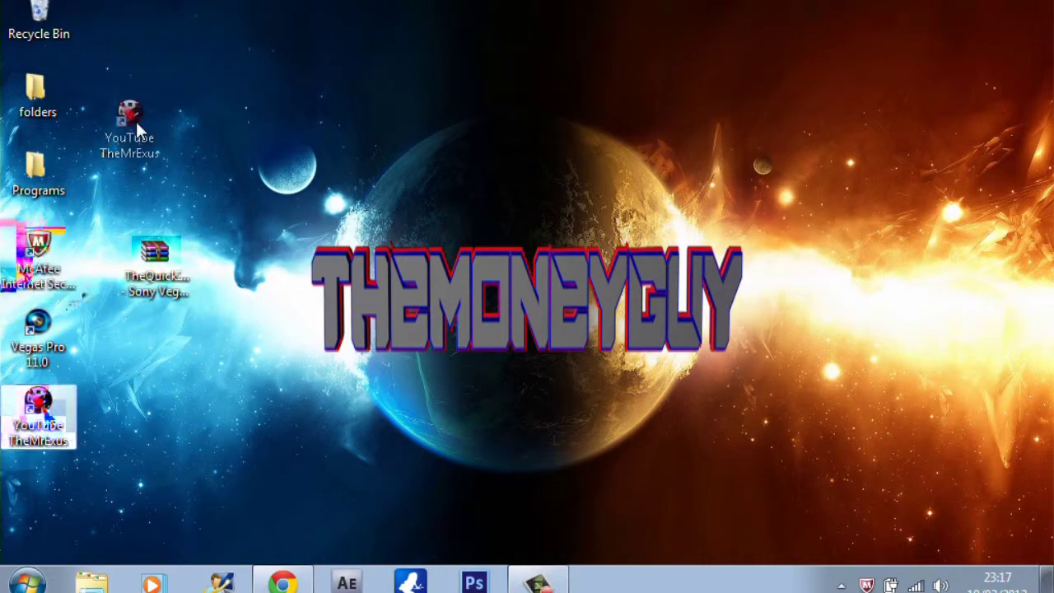
left_click_drag(138, 103, 165, 148)
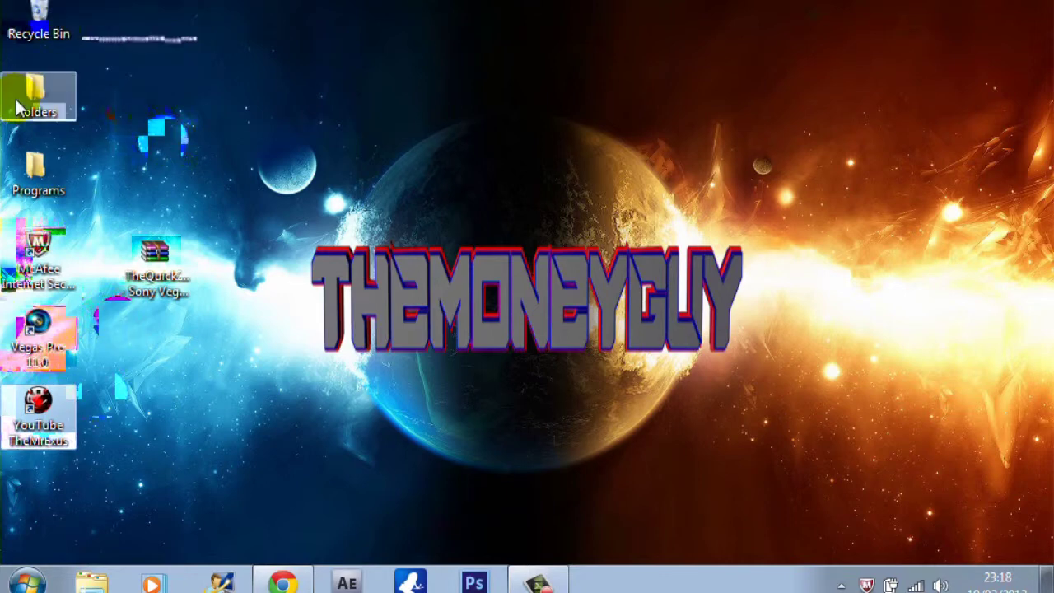
key("Delete")
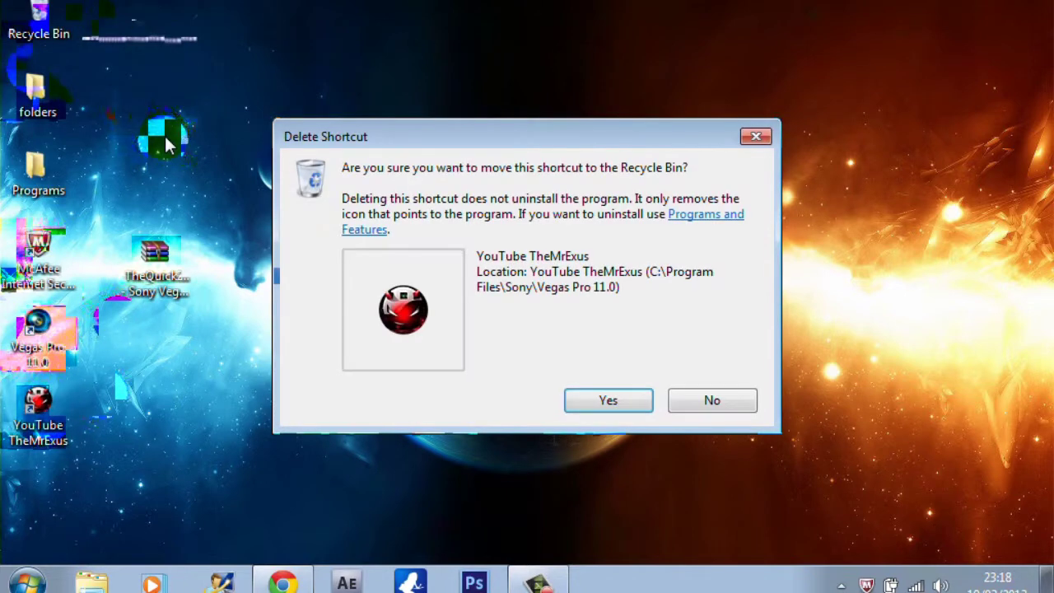
left_click(605, 403)
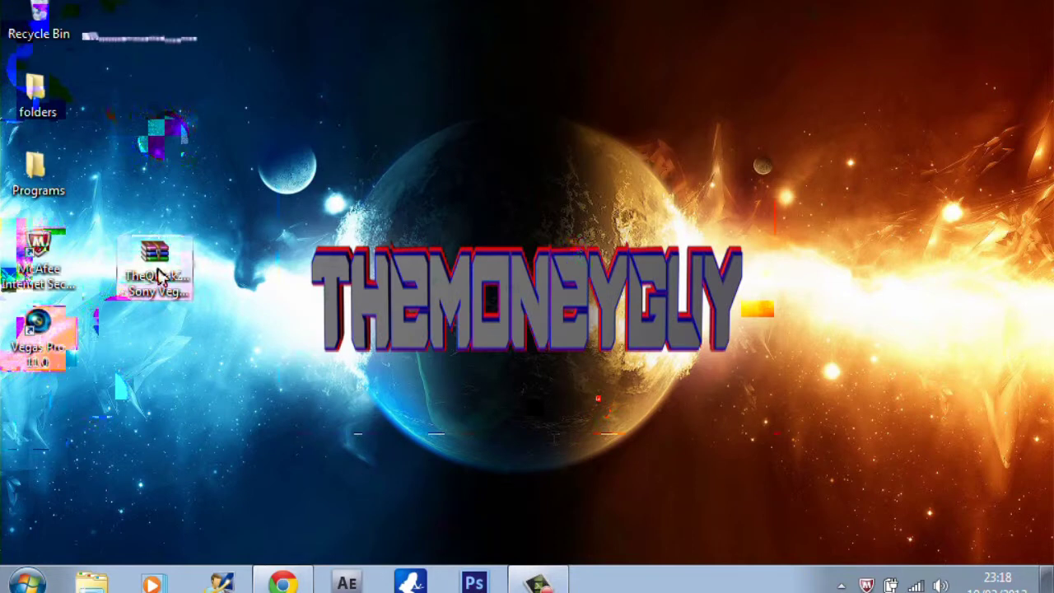
Move the Sony Vegas archive into the folders folder and launch Vegas Pro 11.0.
left_click_drag(159, 275, 56, 99)
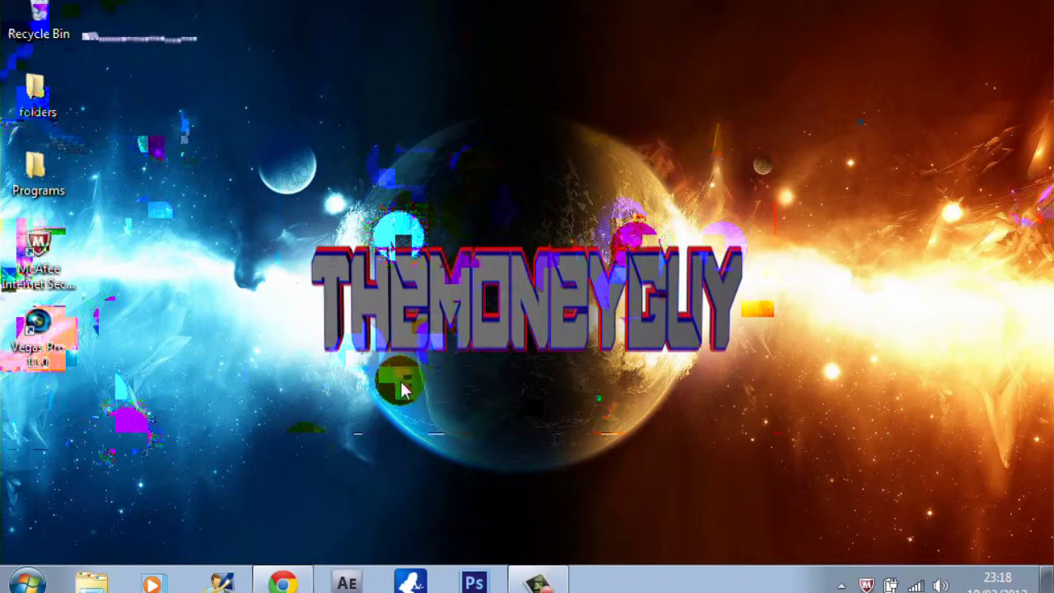
left_click(55, 194)
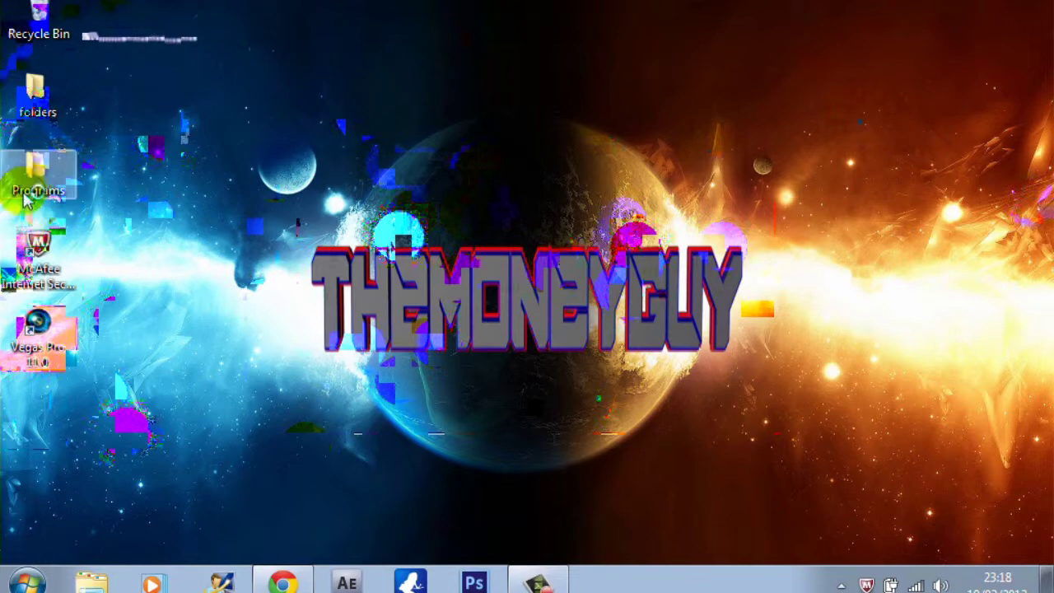
left_click(33, 101)
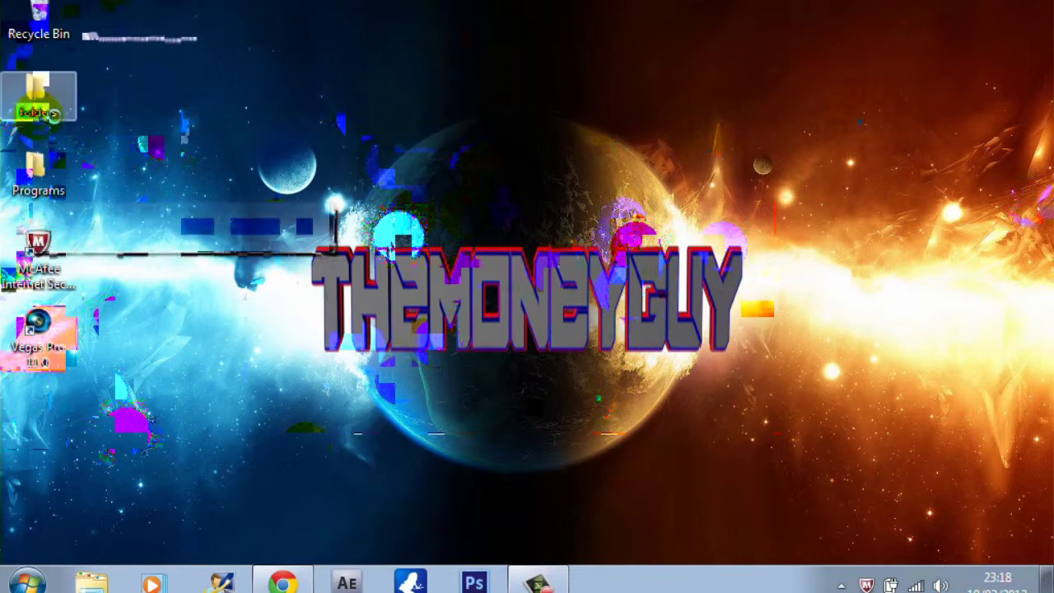
double_click(73, 309)
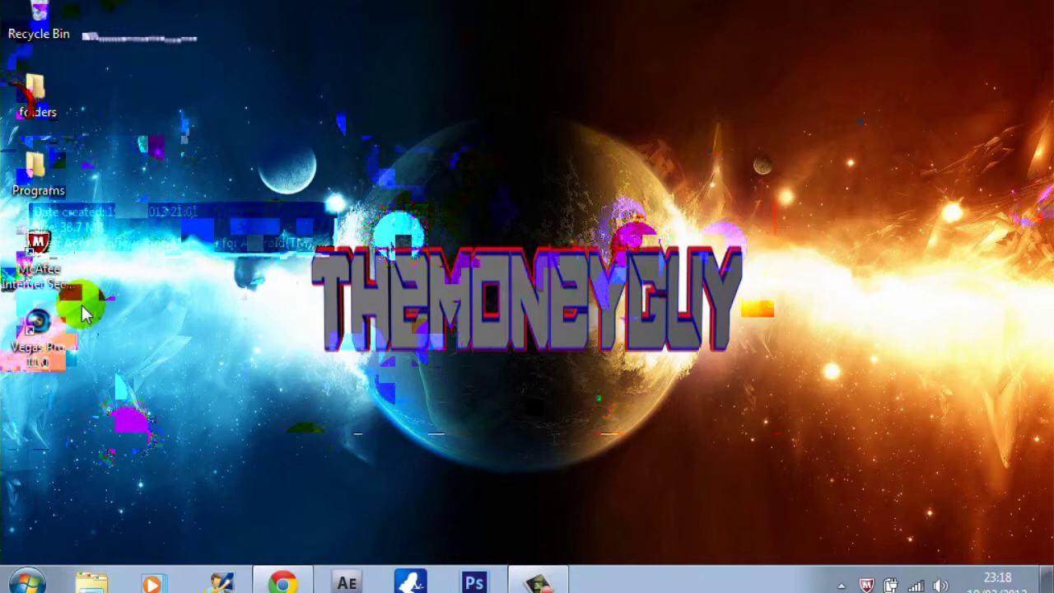
left_click(35, 92)
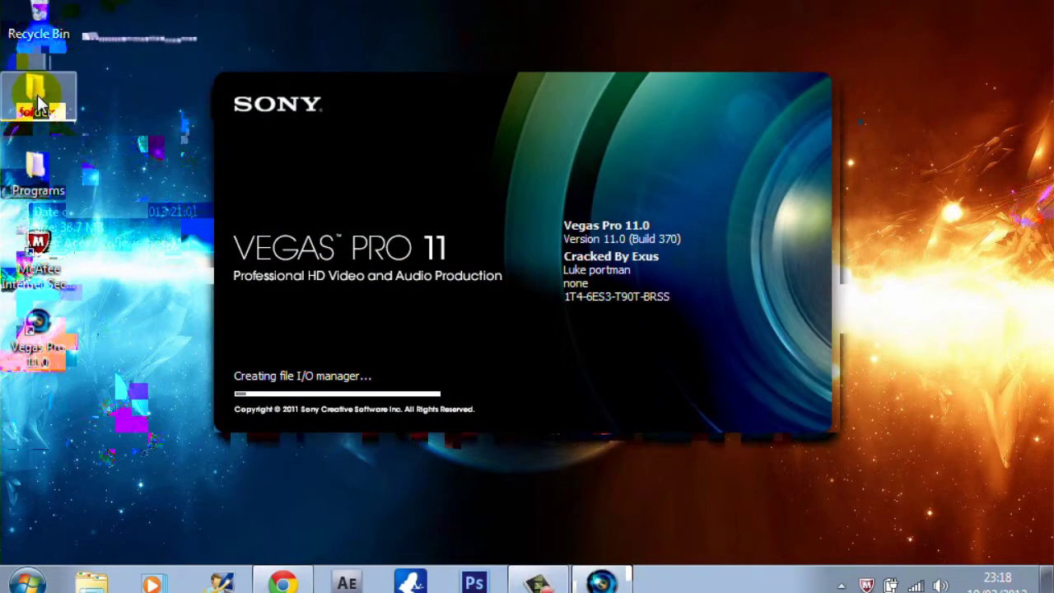
left_click(32, 41)
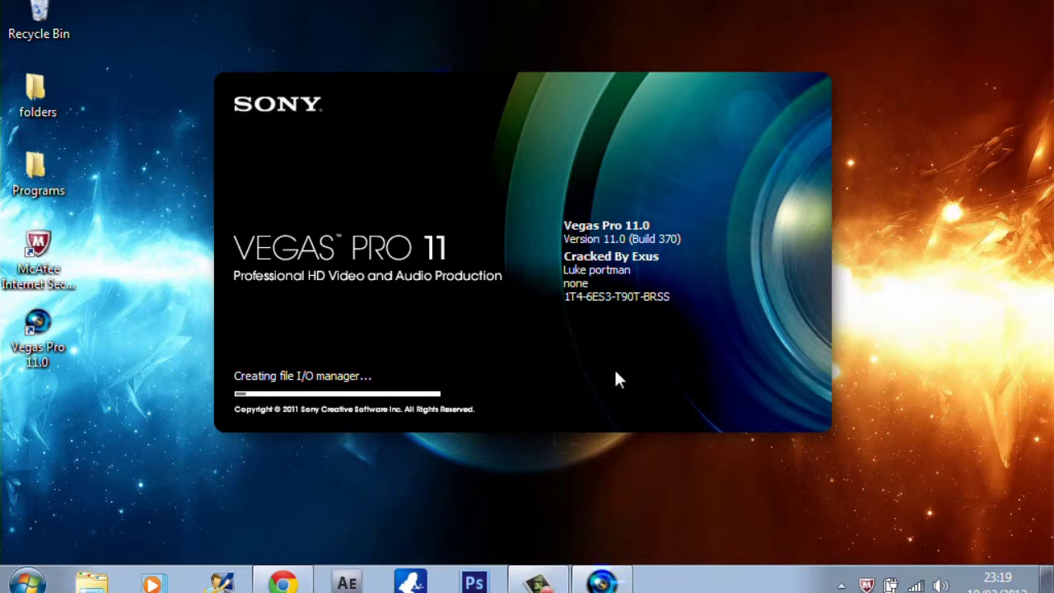
mouse_move(601, 581)
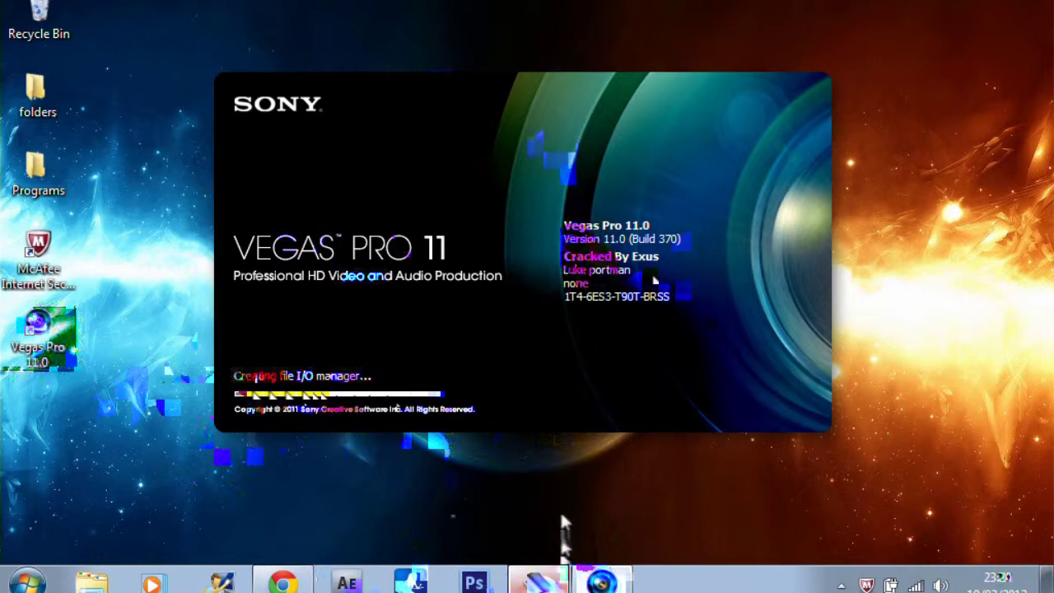
left_click(560, 581)
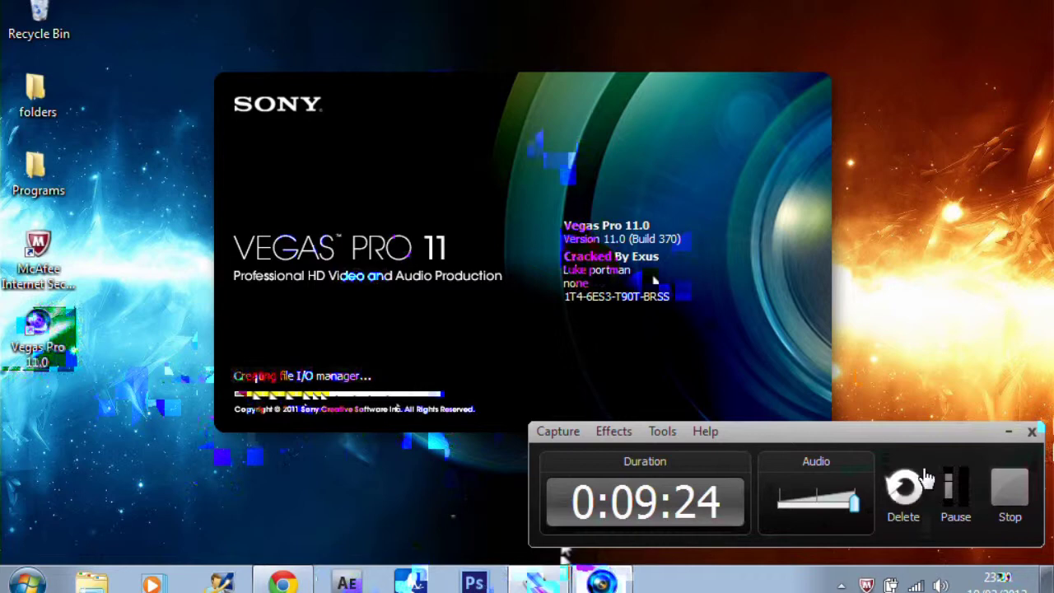
Browse the Transitions, Explorer and Video FX tabs and scroll through the video effects list.
left_click(951, 494)
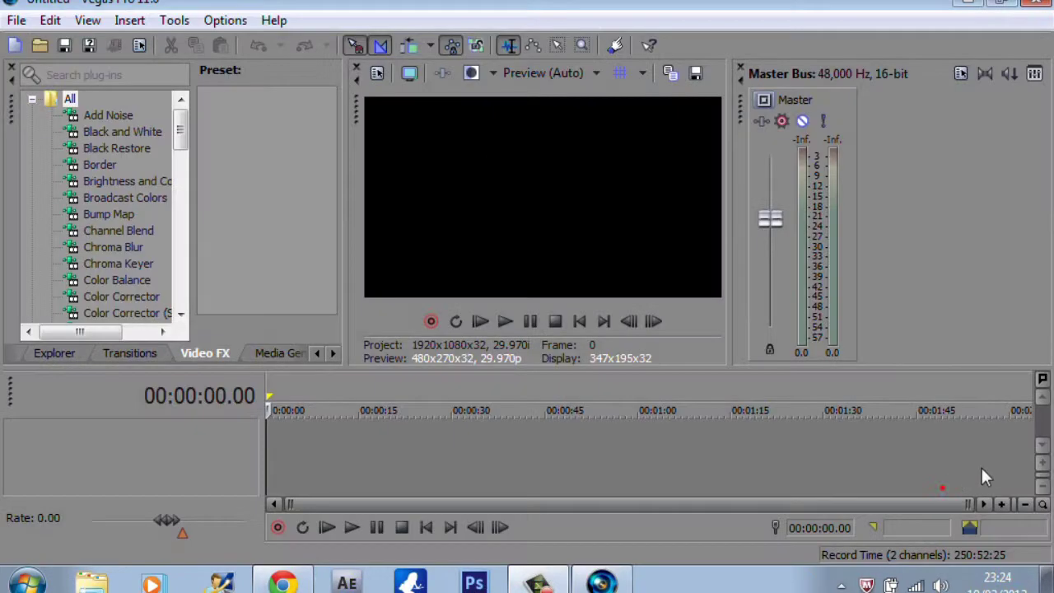
left_click(567, 428)
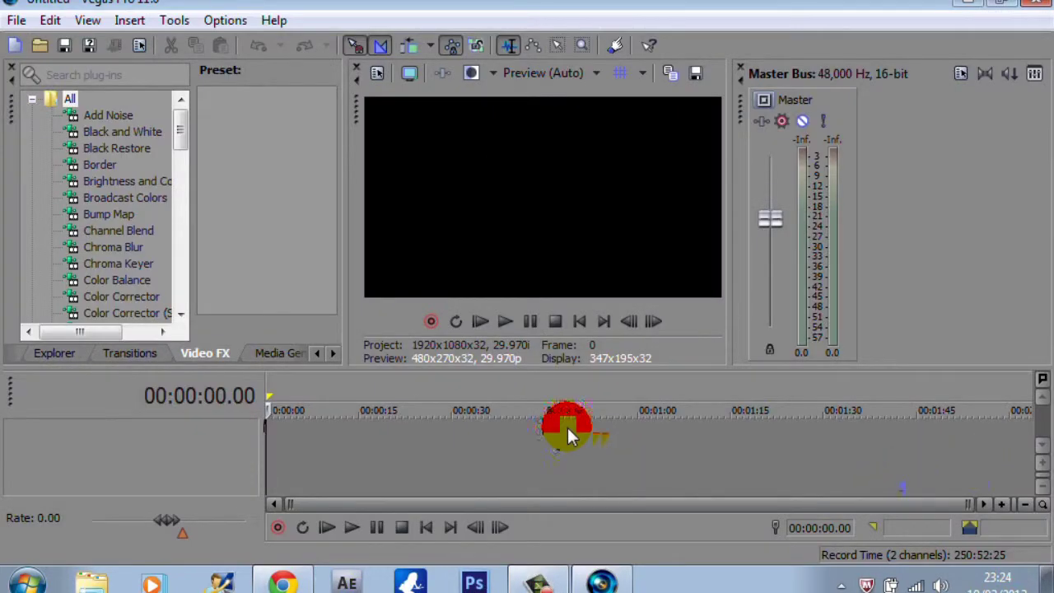
mouse_move(553, 581)
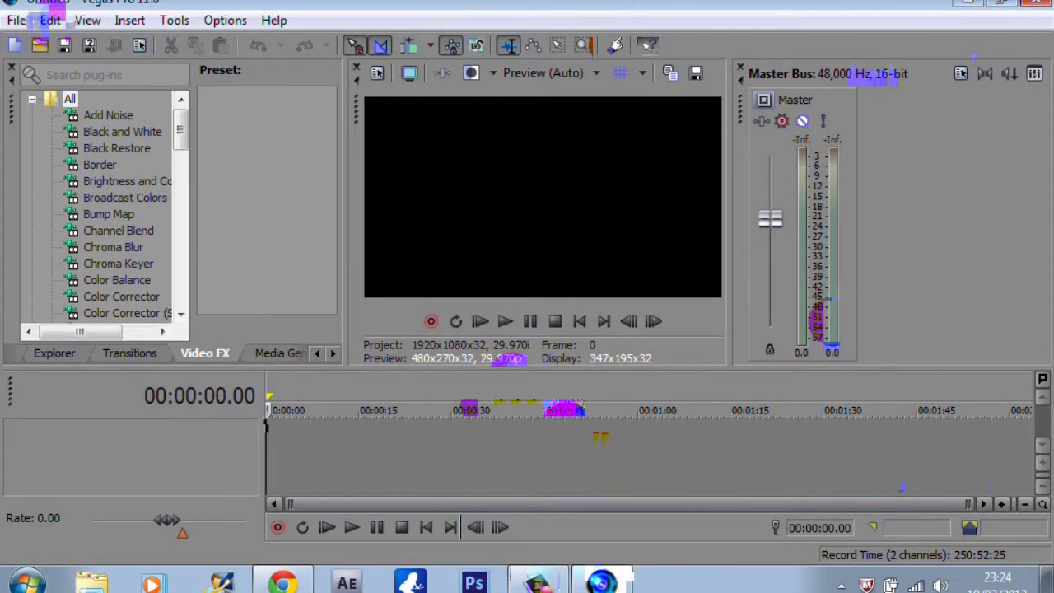
left_click(181, 448)
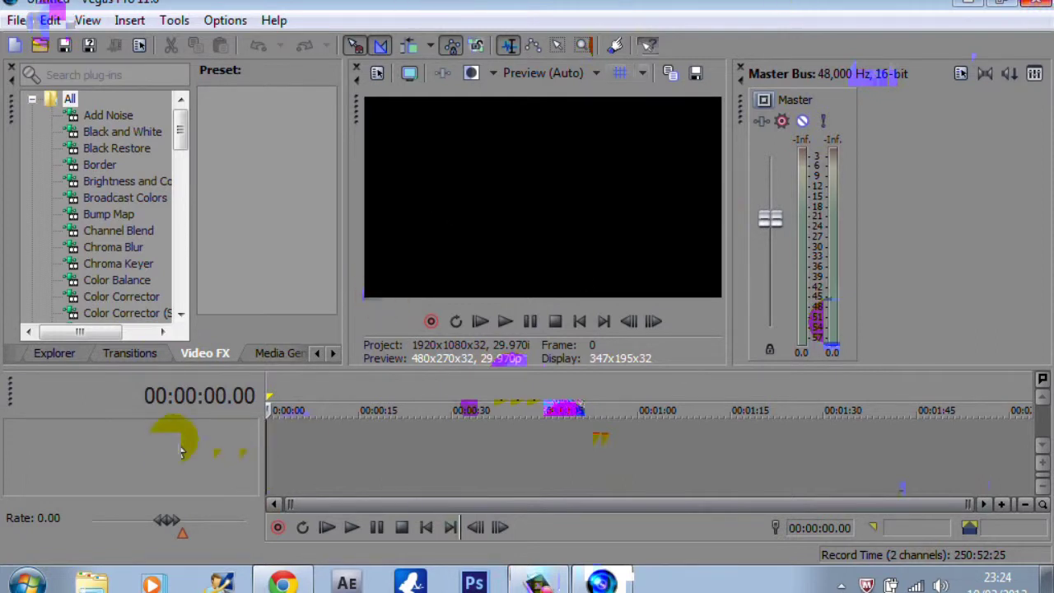
left_click(120, 353)
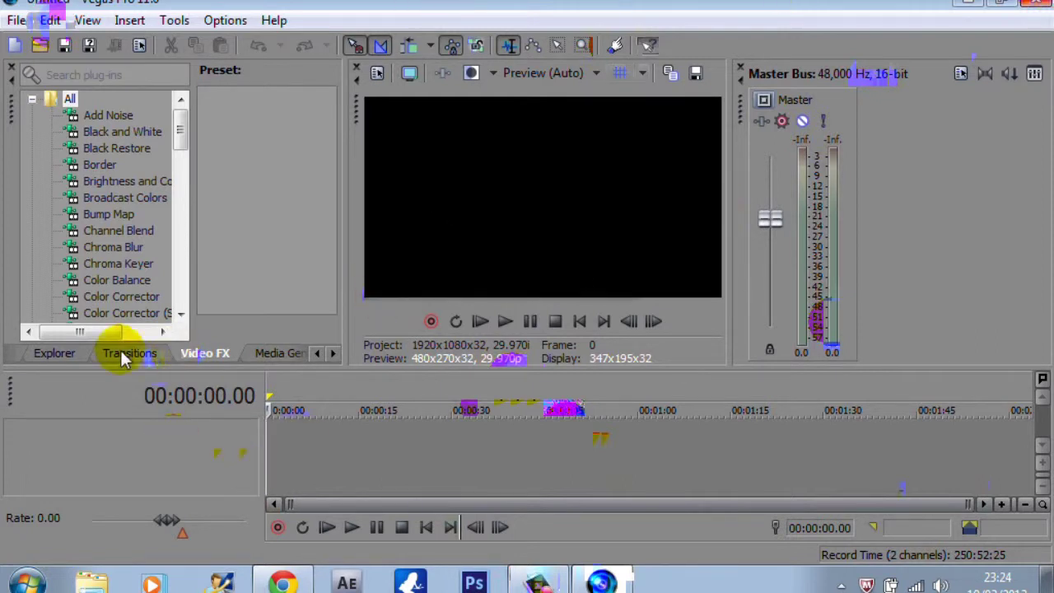
left_click(55, 353)
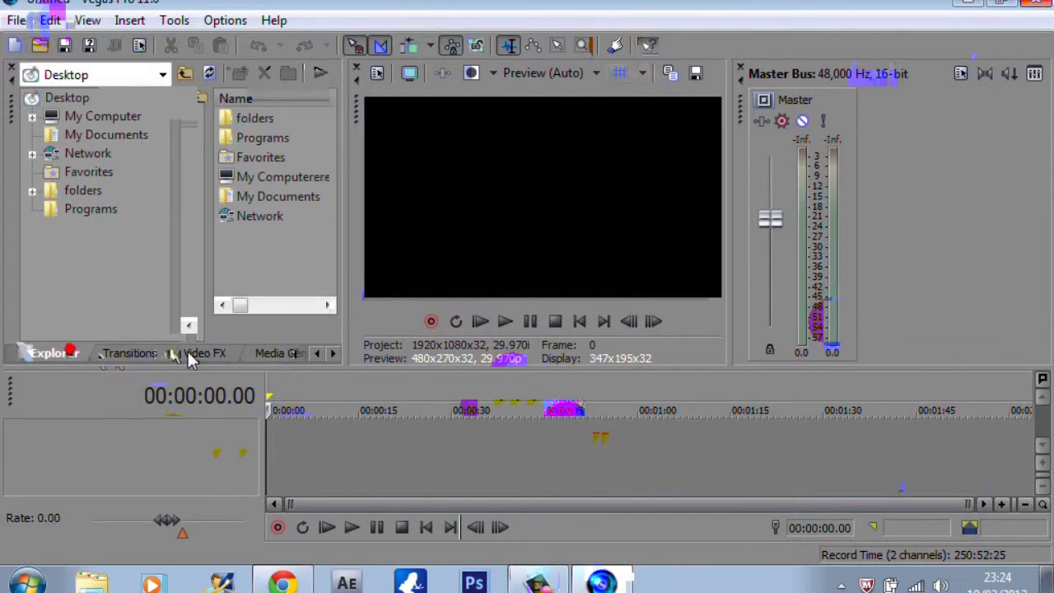
left_click(190, 355)
left_click(181, 313)
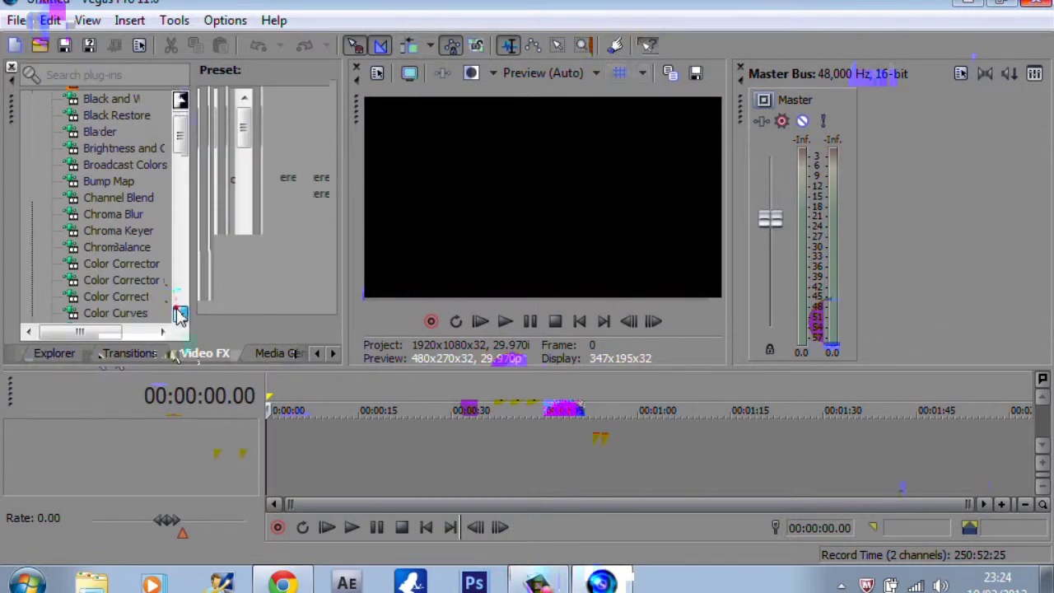
left_click_drag(180, 314, 180, 313)
left_click_drag(179, 312, 180, 269)
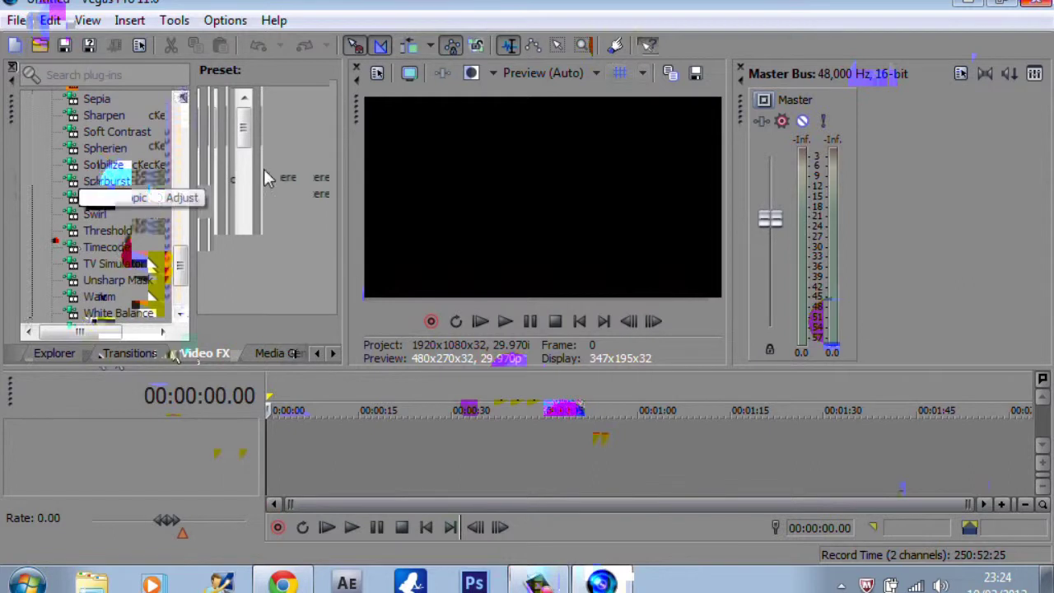
left_click_drag(175, 278, 185, 71)
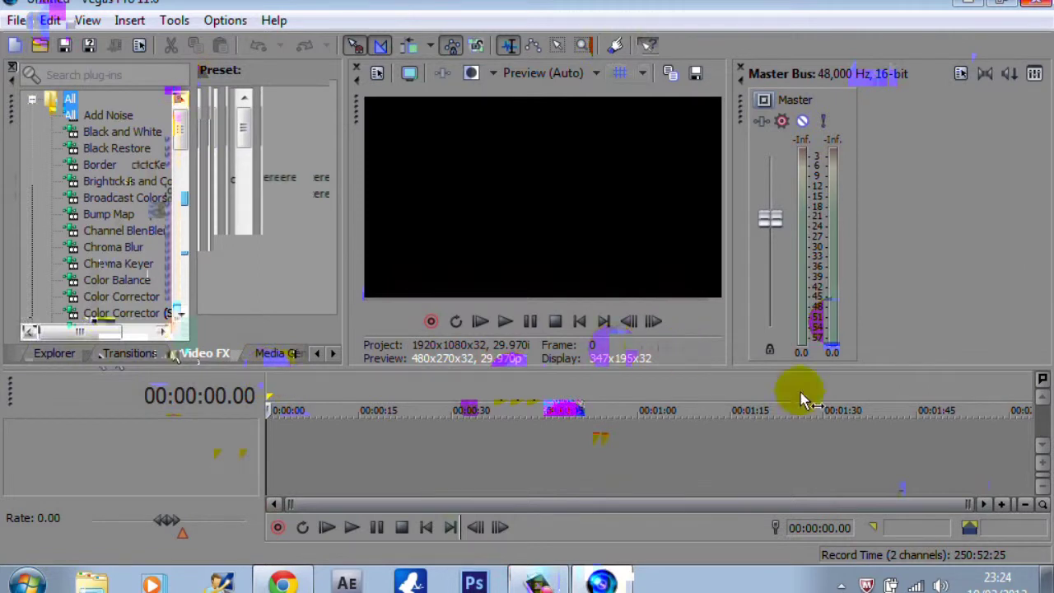
Set the Master bus volume to about -24 dB.
left_click(783, 216)
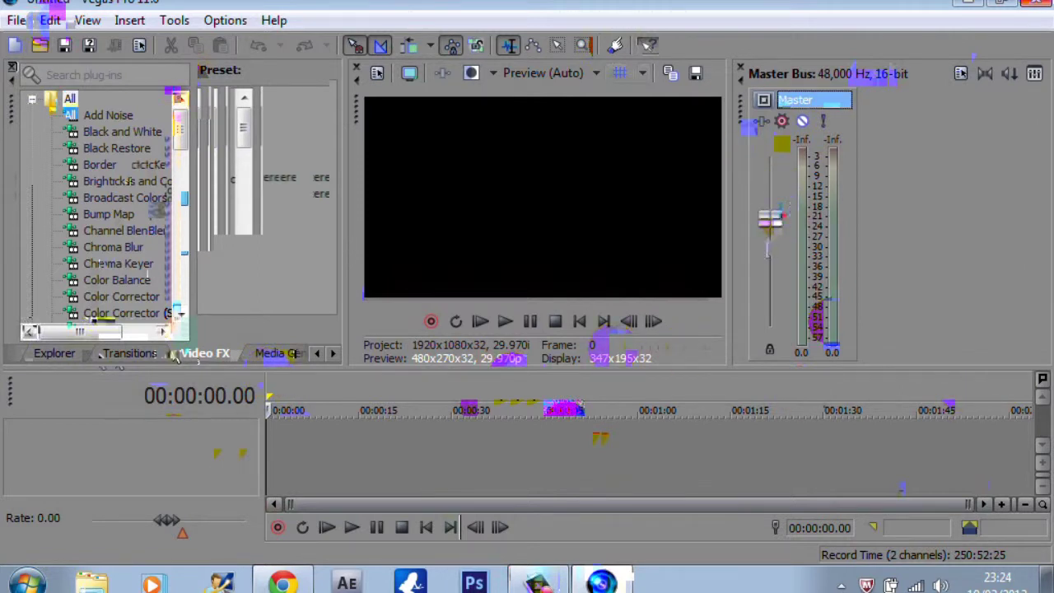
left_click_drag(782, 216, 779, 325)
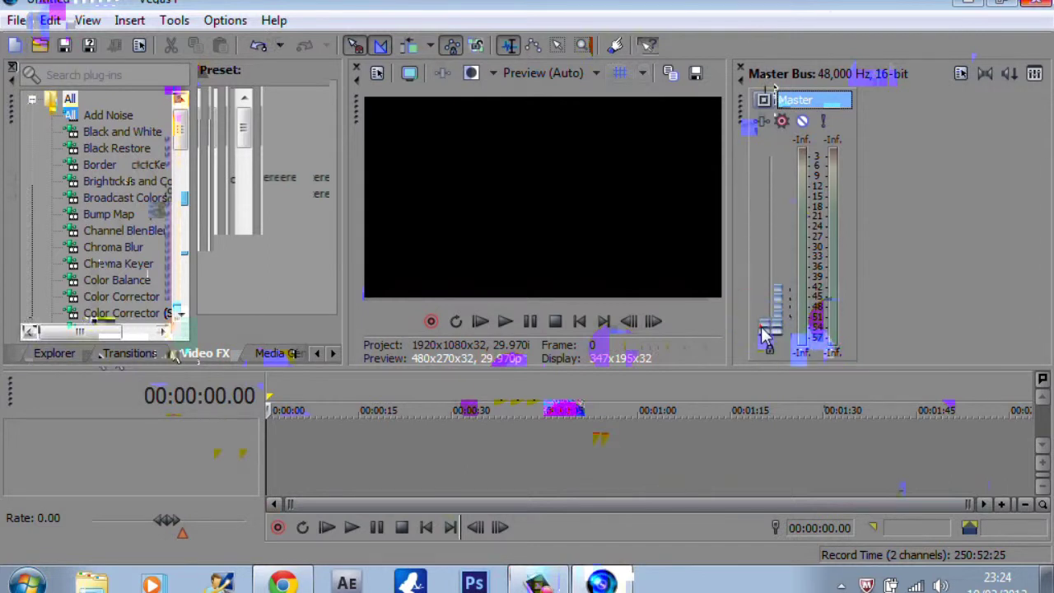
left_click_drag(764, 334, 766, 369)
Restore and reposition the Vegas Pro window, then maximize it to full screen.
key("super+Down")
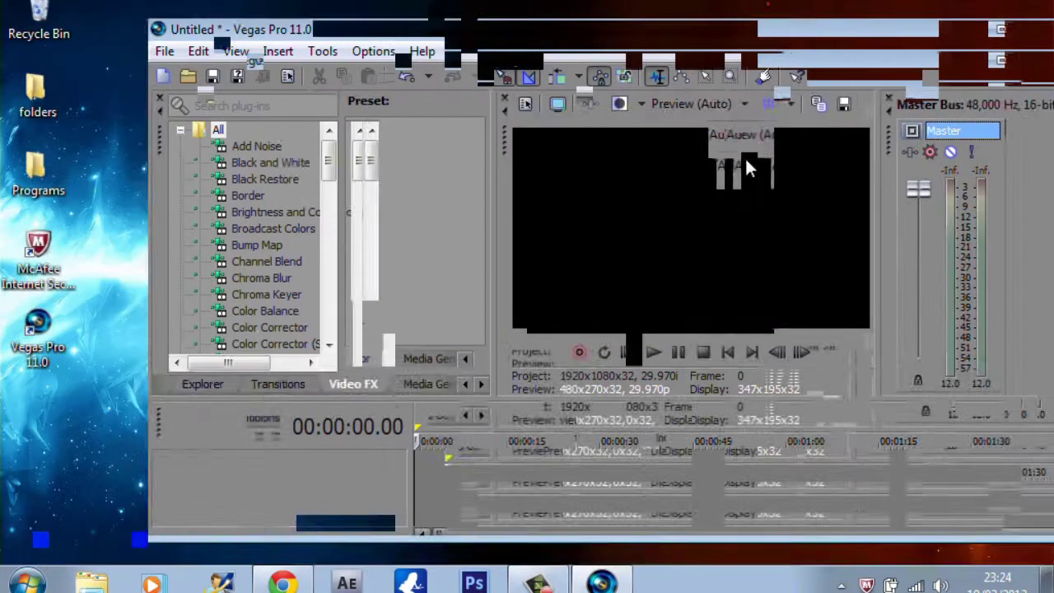
left_click_drag(744, 168, 707, 152)
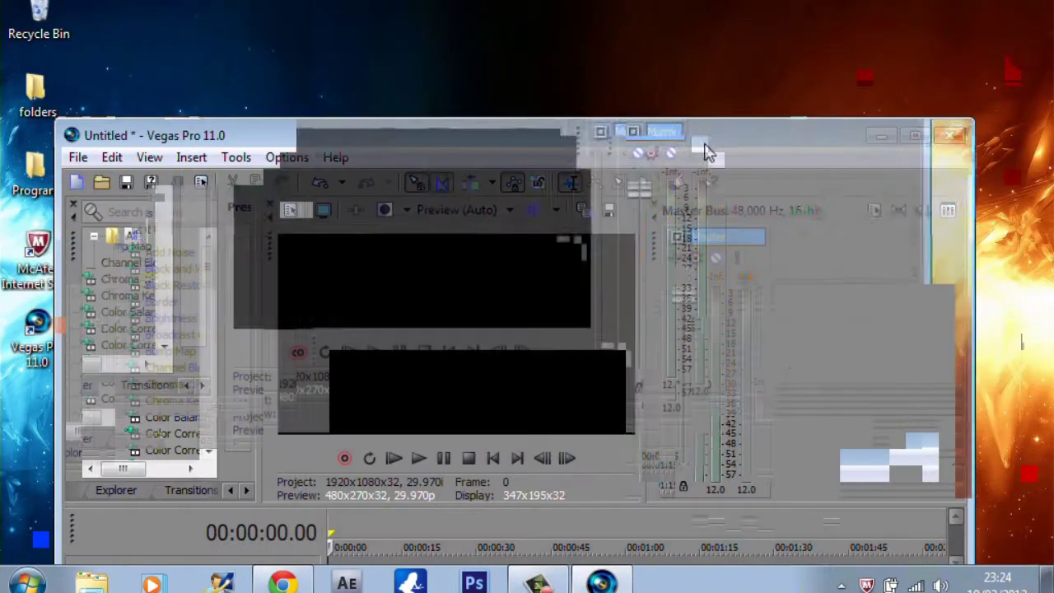
left_click(914, 134)
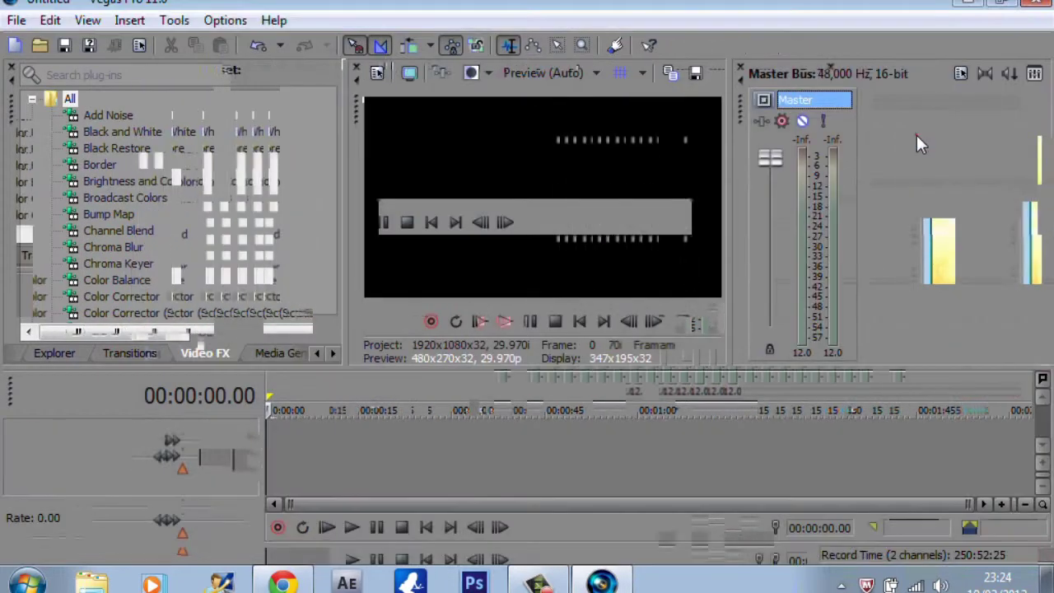
left_click(916, 134)
Lower the Master bus volume to about -21 dB, then click on the timeline ruler.
left_click(735, 150)
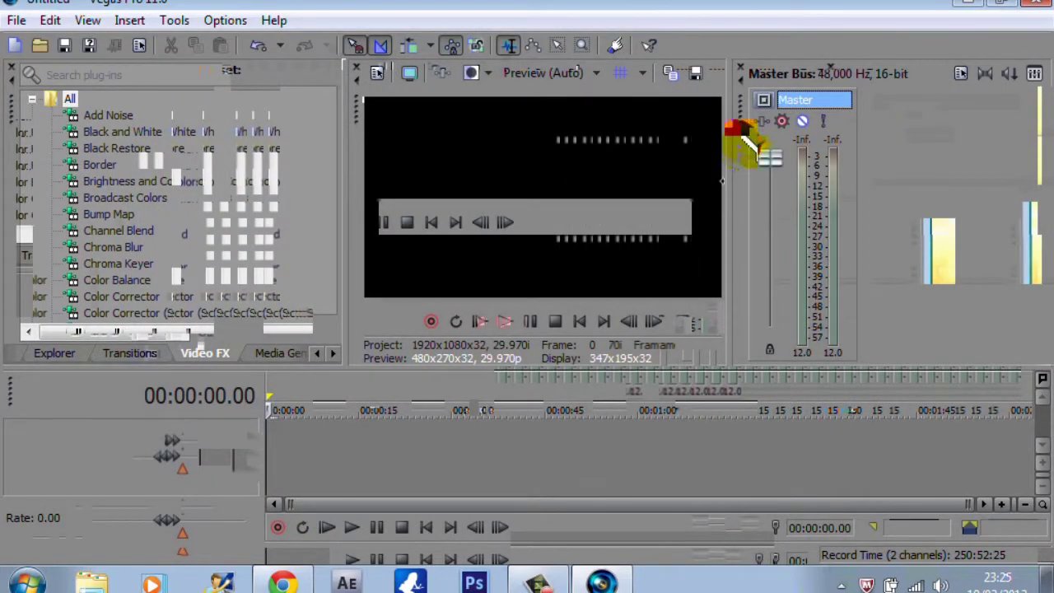
left_click_drag(767, 157, 787, 219)
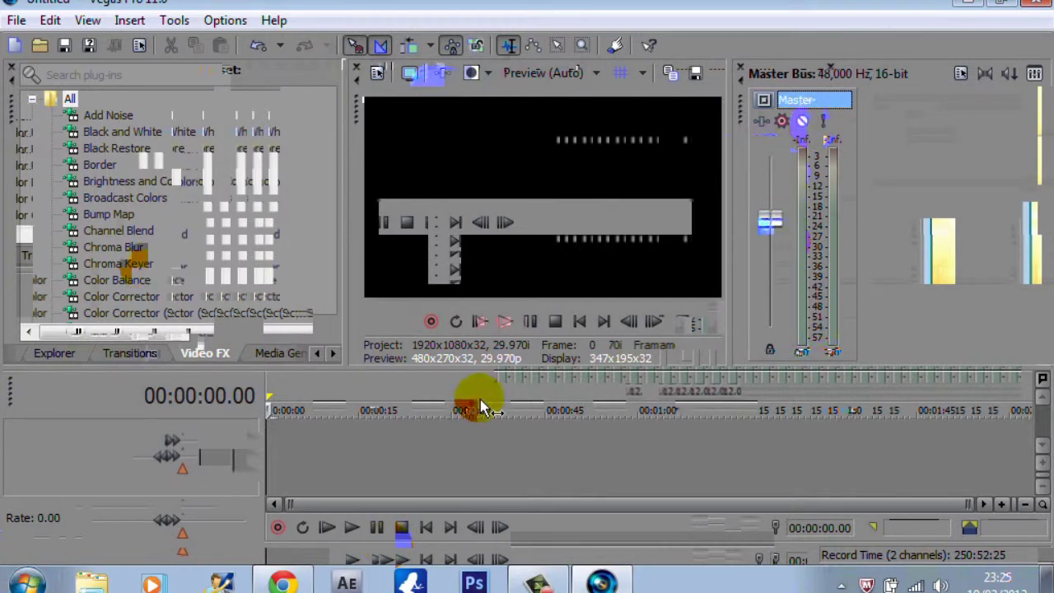
left_click_drag(470, 400, 490, 413)
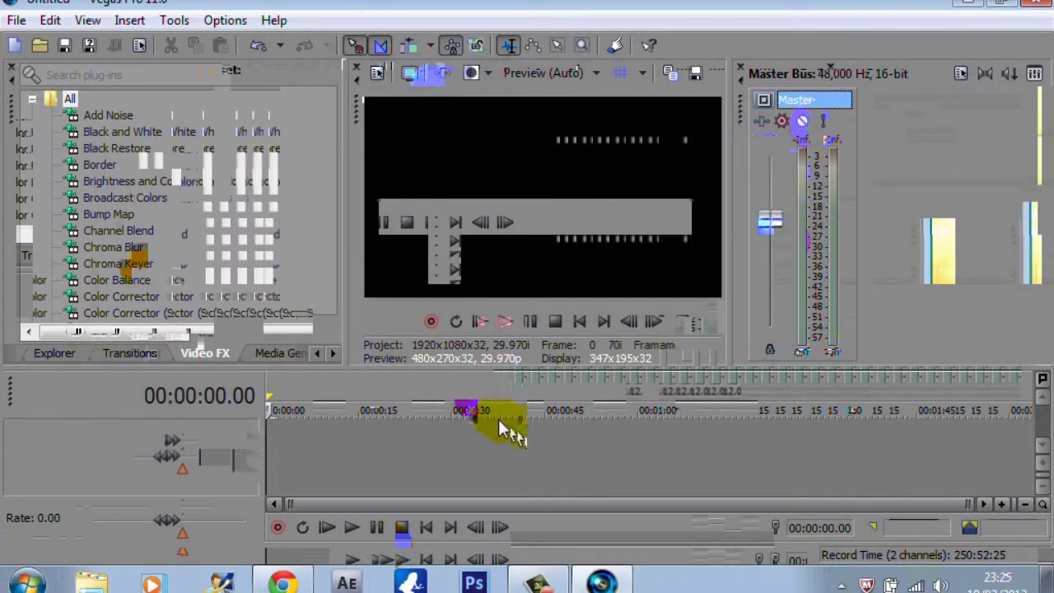